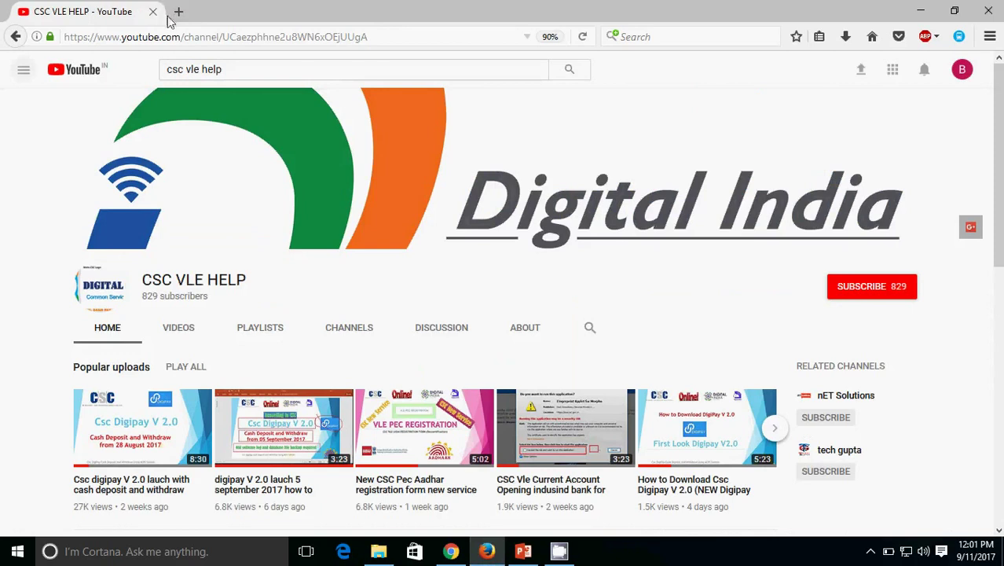
Step: Load the Election Commission of India site (eci.gov.in) in a new browser tab
{"action": "left_click", "coordinate": [179, 11]}
{"action": "type", "text": "eci.gov.in/"}
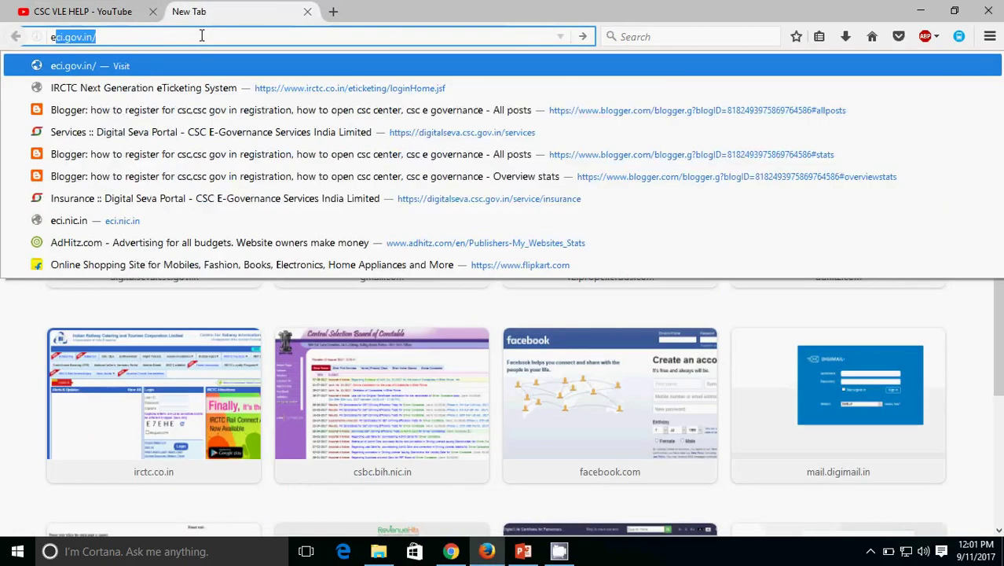
{"action": "key", "text": "Return"}
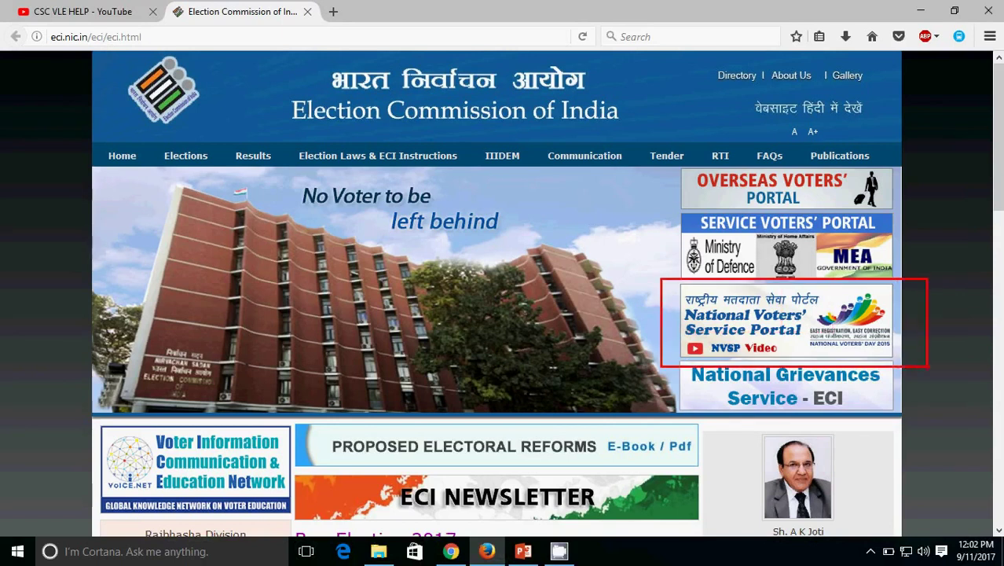
Step: Go from the ECI home page to NVSP's 'Search Your Name in Electoral Roll' form
{"action": "left_click", "coordinate": [740, 322]}
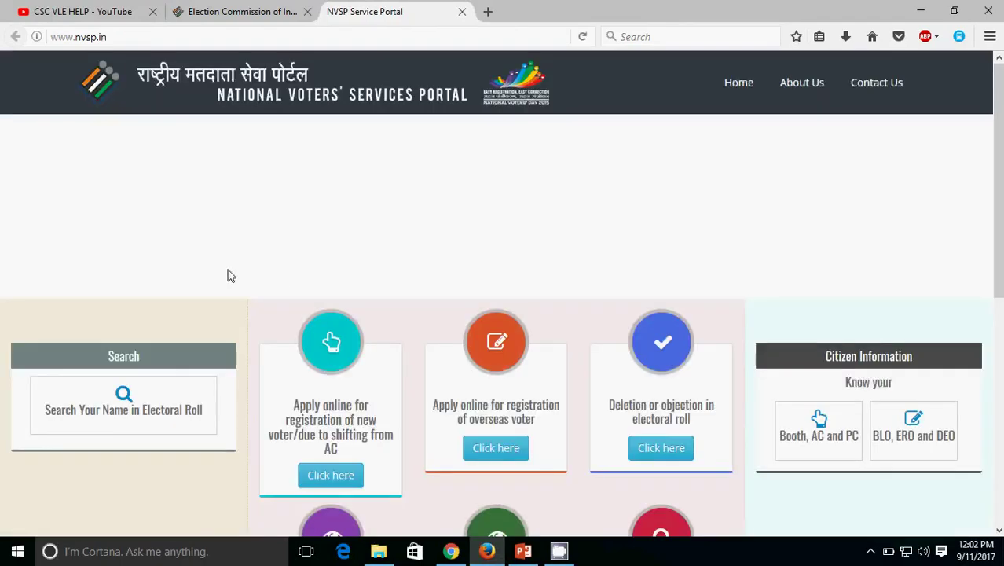
{"action": "mouse_move", "coordinate": [4, 341]}
{"action": "left_mouse_down"}
{"action": "mouse_move", "coordinate": [83, 410]}
{"action": "mouse_move", "coordinate": [272, 472]}
{"action": "mouse_move", "coordinate": [61, 387]}
{"action": "left_mouse_up"}
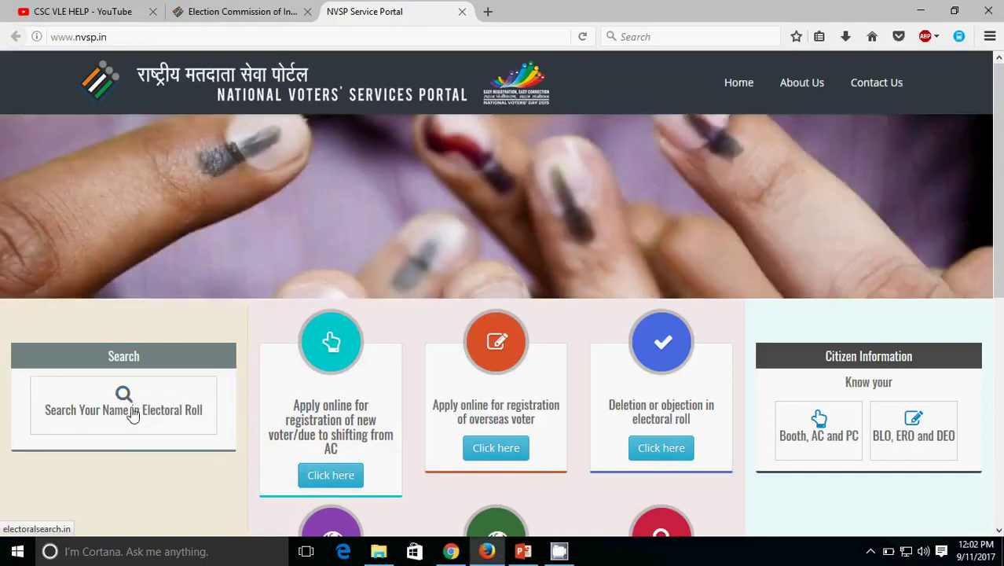
{"action": "left_click", "coordinate": [131, 414]}
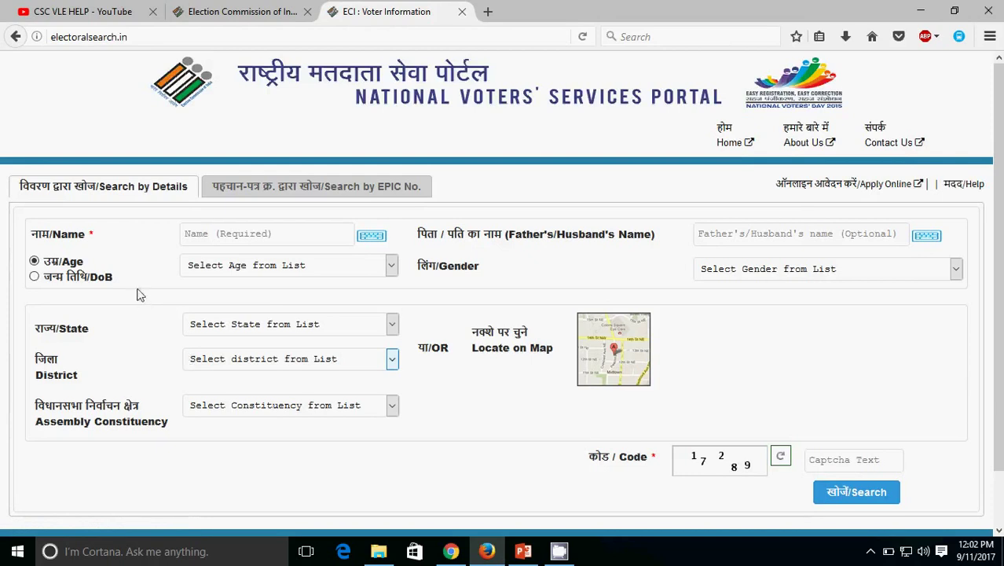
Step: Highlight the Search by Details and Search by EPIC No. options for viewers
{"action": "scroll", "coordinate": [135, 287], "scroll_direction": "down", "scroll_amount": 2}
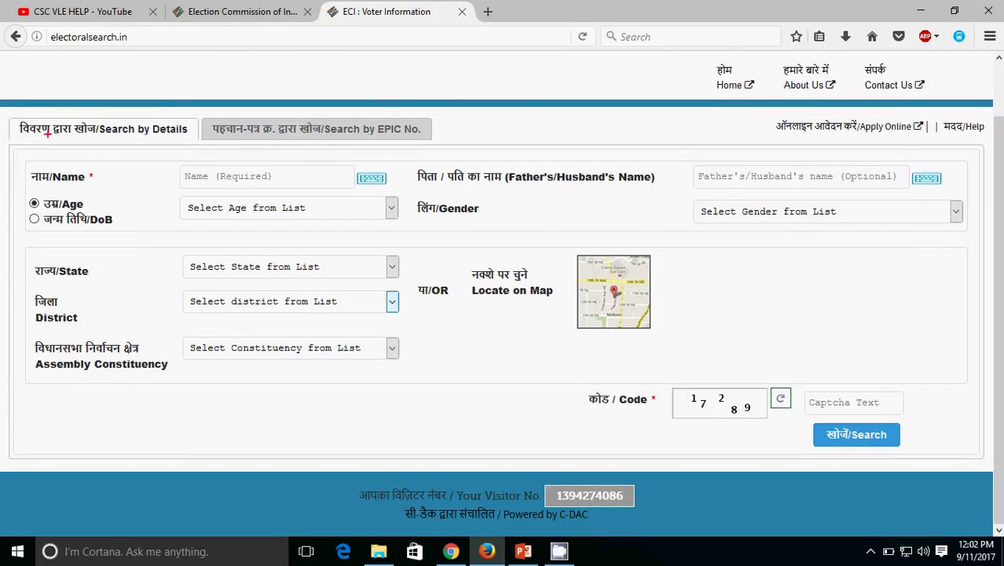
{"action": "mouse_move", "coordinate": [4, 116]}
{"action": "left_mouse_down"}
{"action": "mouse_move", "coordinate": [45, 139]}
{"action": "mouse_move", "coordinate": [381, 161]}
{"action": "mouse_move", "coordinate": [458, 149]}
{"action": "left_mouse_up"}
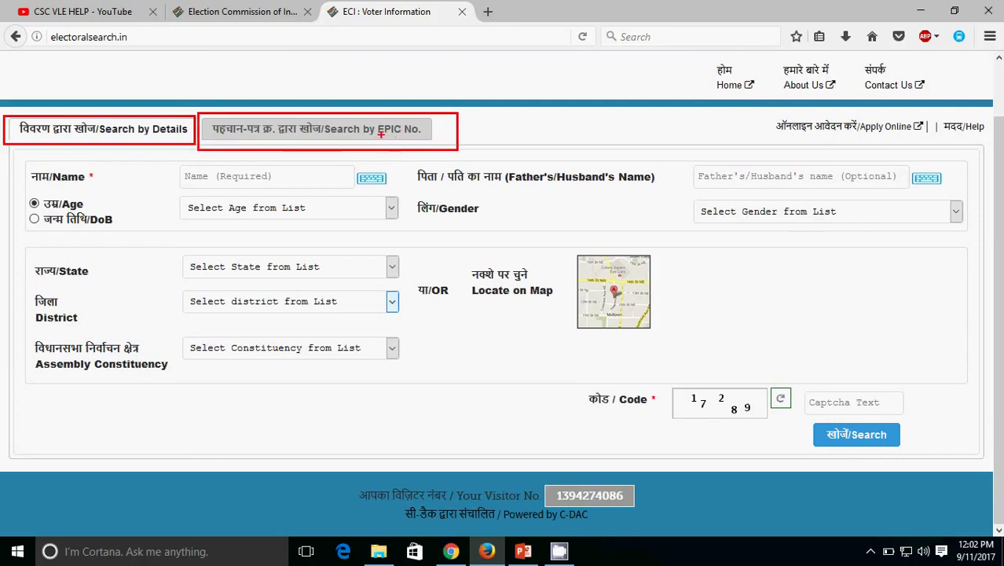
{"action": "left_click_drag", "start_coordinate": [381, 139], "coordinate": [424, 138]}
{"action": "left_click_drag", "start_coordinate": [148, 135], "coordinate": [191, 134]}
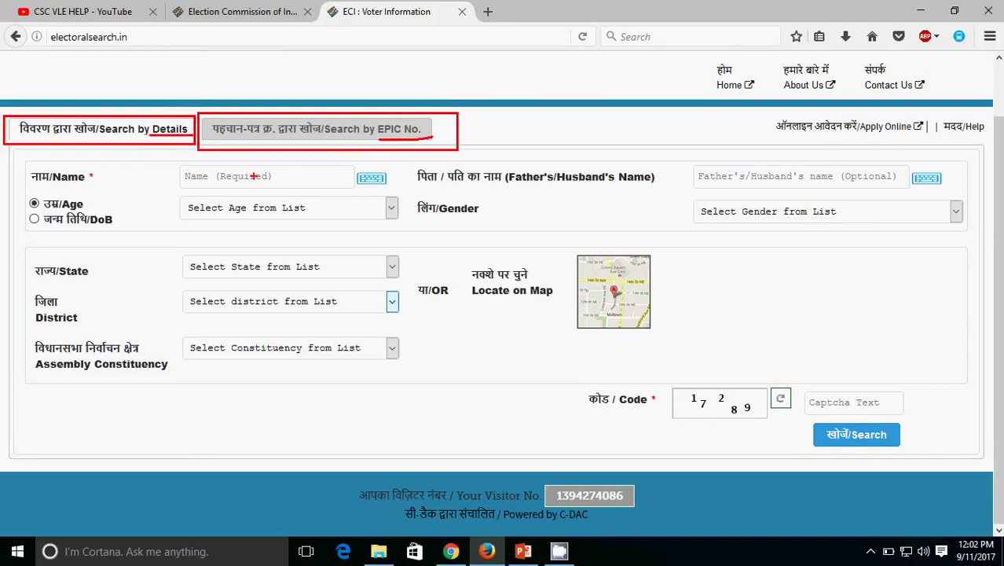
{"action": "key", "text": "Escape"}
Step: Switch to Search by EPIC No. and mark its EPIC No., State, captcha and Search fields
{"action": "left_click", "coordinate": [243, 130]}
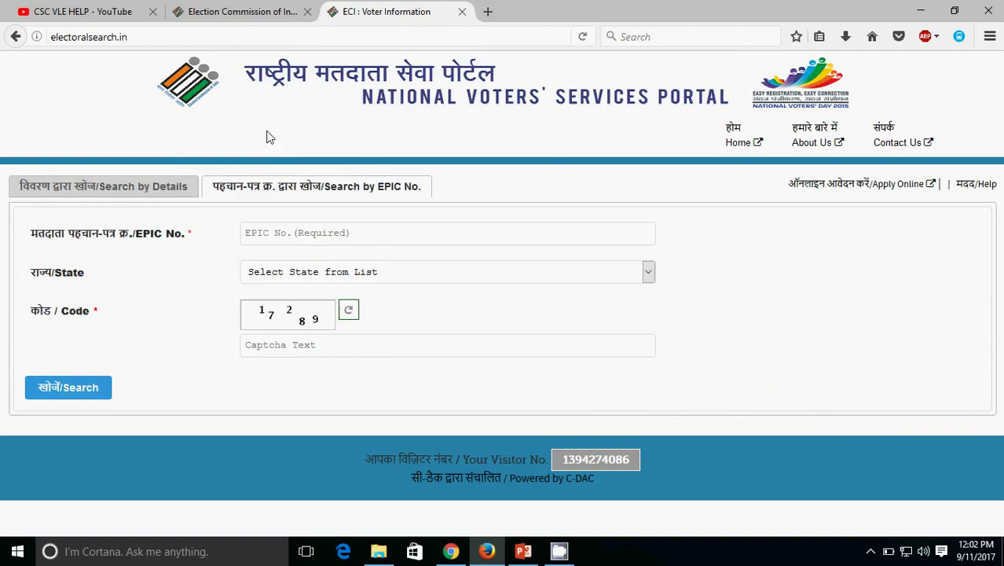
{"action": "left_click_drag", "start_coordinate": [218, 214], "coordinate": [447, 243]}
{"action": "mouse_move", "coordinate": [234, 253]}
{"action": "left_mouse_down"}
{"action": "mouse_move", "coordinate": [309, 288]}
{"action": "mouse_move", "coordinate": [383, 290]}
{"action": "left_mouse_up"}
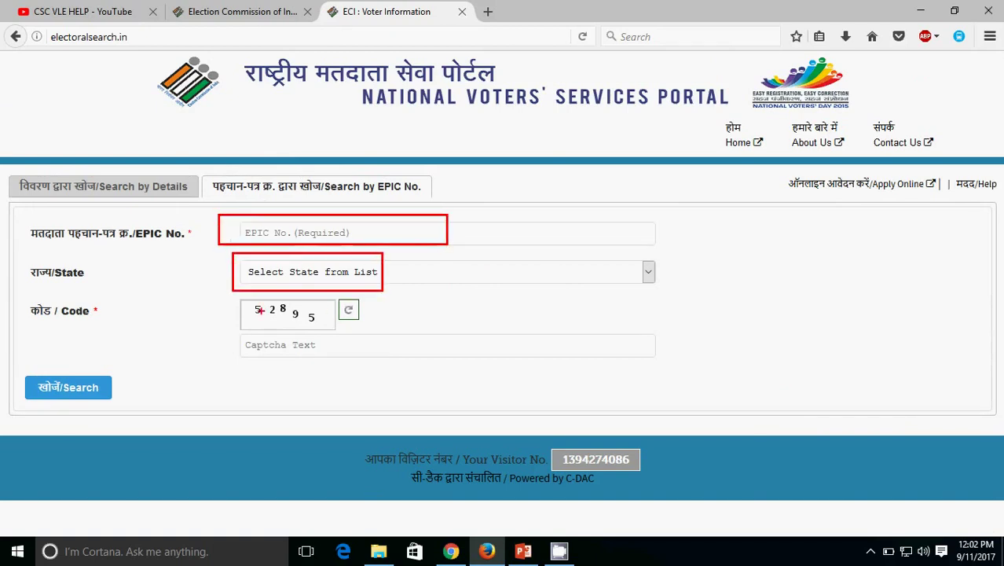
{"action": "left_click_drag", "start_coordinate": [243, 337], "coordinate": [340, 364]}
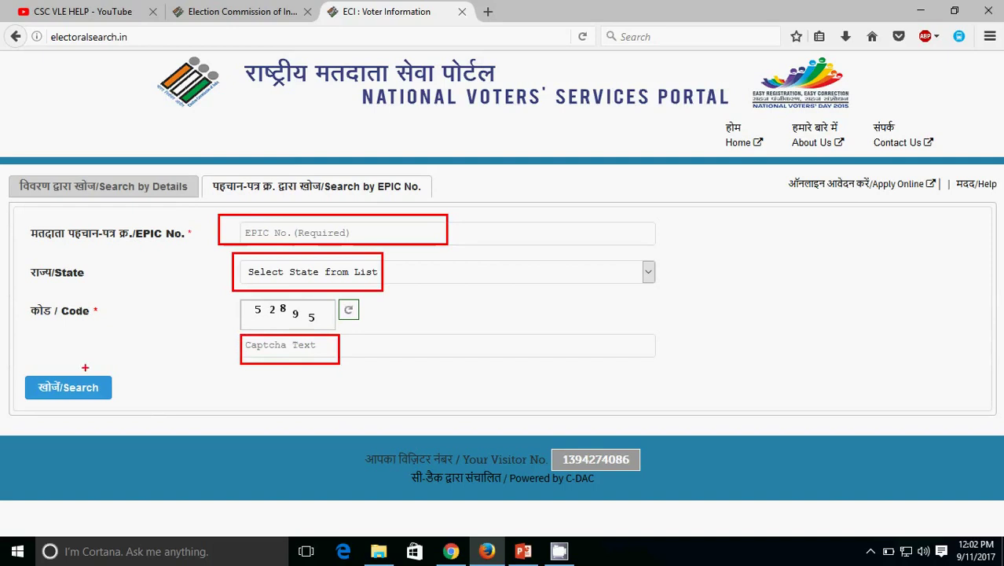
{"action": "left_click_drag", "start_coordinate": [27, 376], "coordinate": [152, 420]}
{"action": "key", "text": "Escape"}
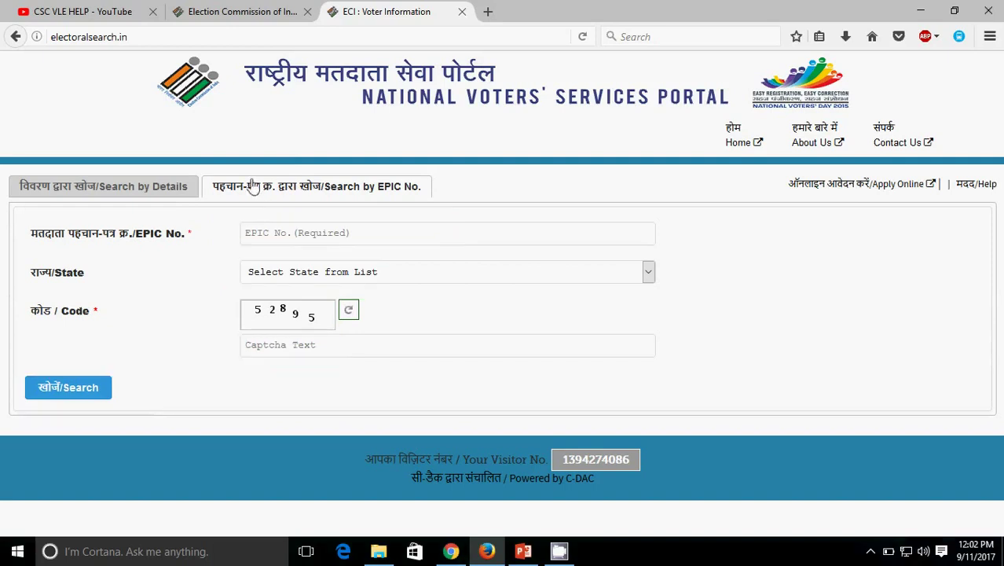
Step: Return to Search by Details and mark its name, location and captcha fields
{"action": "left_click", "coordinate": [148, 191]}
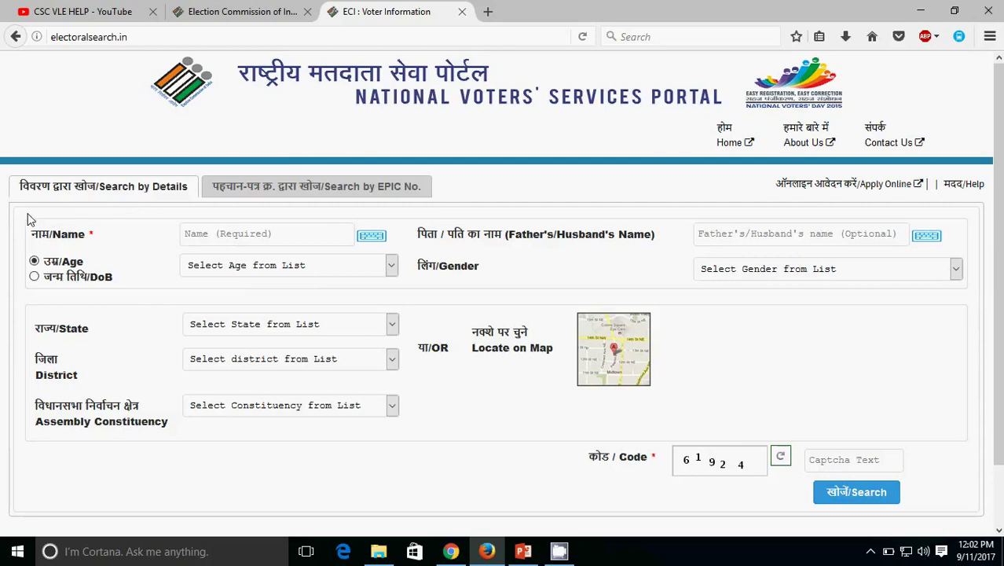
{"action": "mouse_move", "coordinate": [18, 214]}
{"action": "left_mouse_down"}
{"action": "mouse_move", "coordinate": [271, 272]}
{"action": "mouse_move", "coordinate": [345, 243]}
{"action": "mouse_move", "coordinate": [987, 295]}
{"action": "left_mouse_up"}
{"action": "left_click_drag", "start_coordinate": [16, 301], "coordinate": [409, 463]}
{"action": "mouse_move", "coordinate": [560, 415]}
{"action": "left_mouse_down"}
{"action": "mouse_move", "coordinate": [676, 472]}
{"action": "mouse_move", "coordinate": [933, 477]}
{"action": "left_mouse_up"}
{"action": "mouse_move", "coordinate": [928, 524]}
{"action": "left_mouse_down"}
{"action": "mouse_move", "coordinate": [817, 509]}
{"action": "mouse_move", "coordinate": [773, 469]}
{"action": "left_mouse_up"}
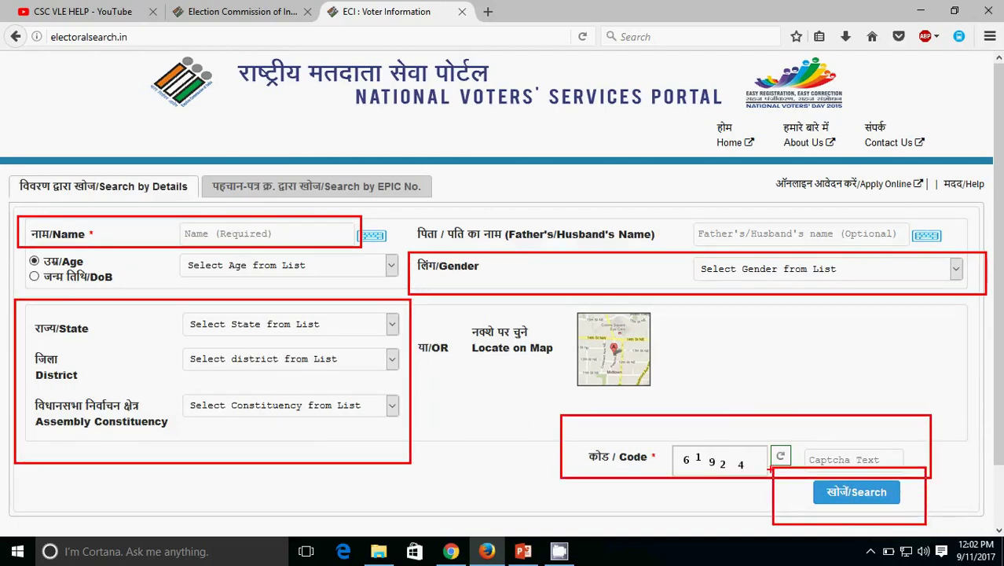
{"action": "key", "text": "Escape"}
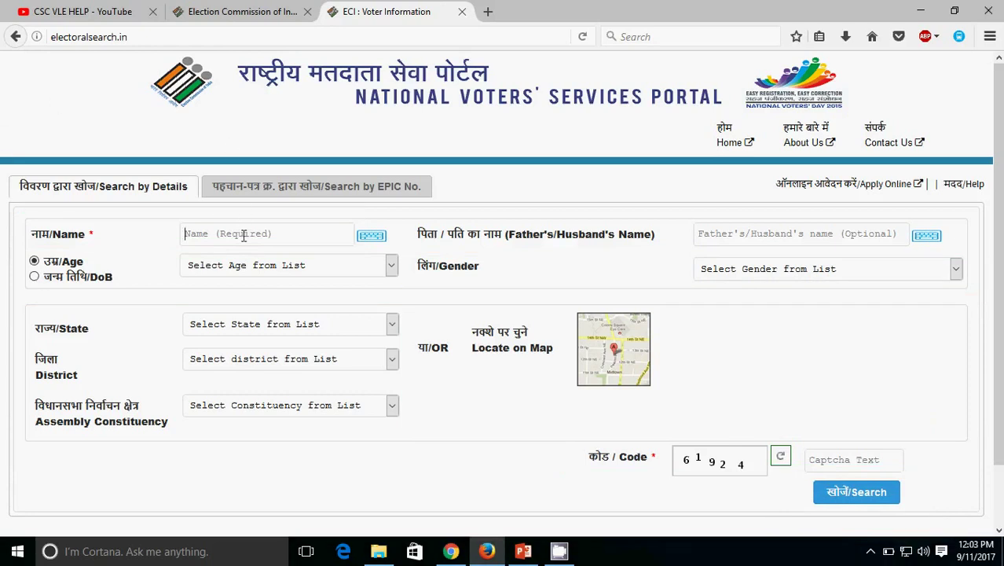
Step: Enter the voter's name, set gender to Male and state to WEST BENGAL
{"action": "type", "text": "s"}
{"action": "left_click", "coordinate": [246, 256]}
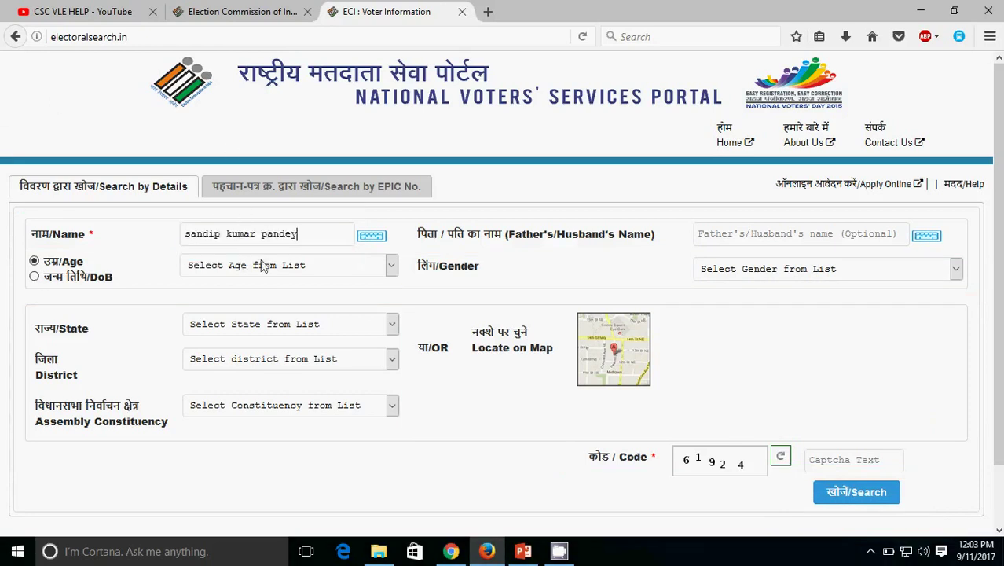
{"action": "left_click", "coordinate": [820, 269]}
{"action": "left_click", "coordinate": [769, 301]}
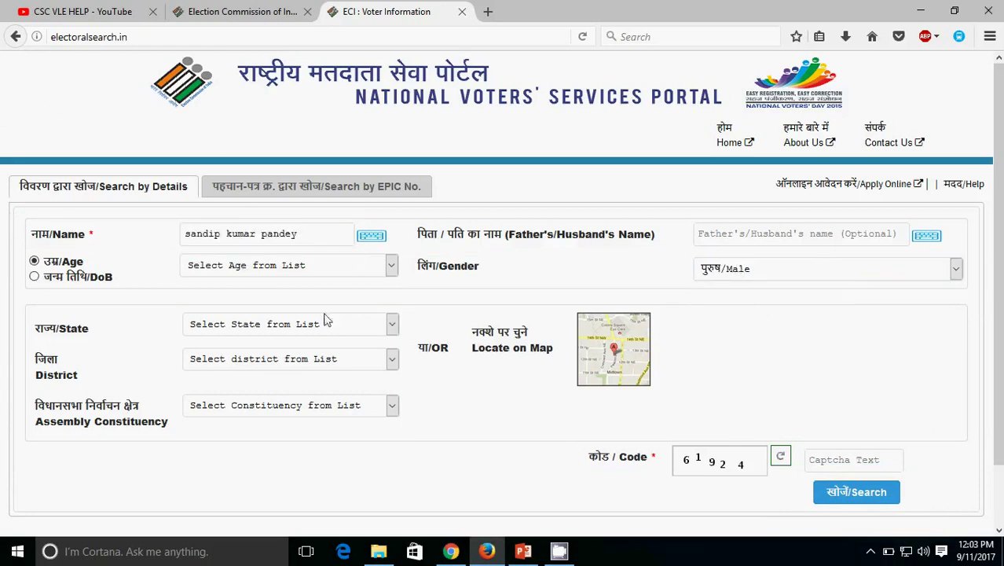
{"action": "left_click", "coordinate": [283, 328]}
{"action": "key", "text": "w"}
{"action": "key", "text": "Return"}
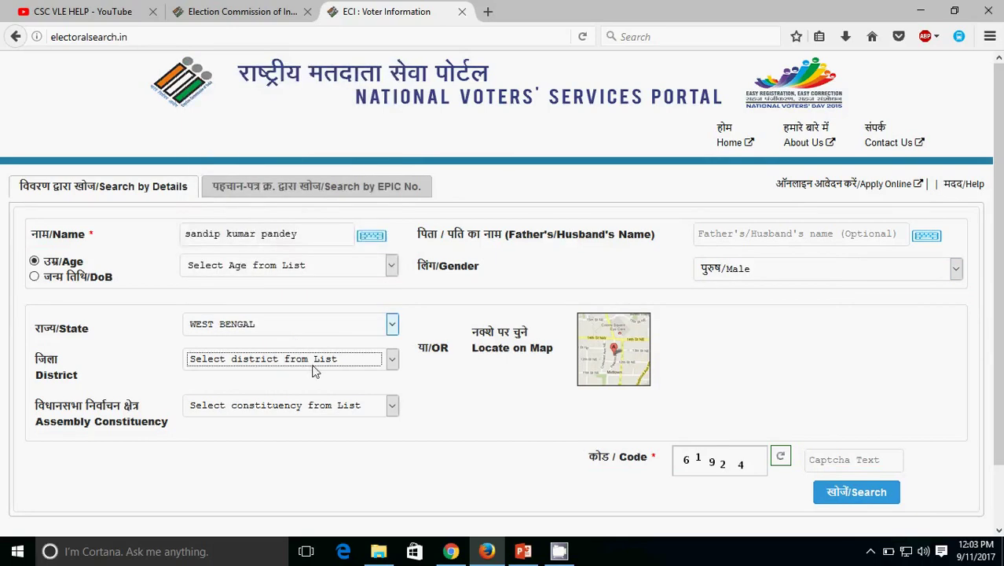
Step: Choose district HOOGHLY and constituency Saptagram, then enter the captcha code
{"action": "left_click", "coordinate": [315, 361]}
{"action": "key", "text": "h"}
{"action": "key", "text": "Return"}
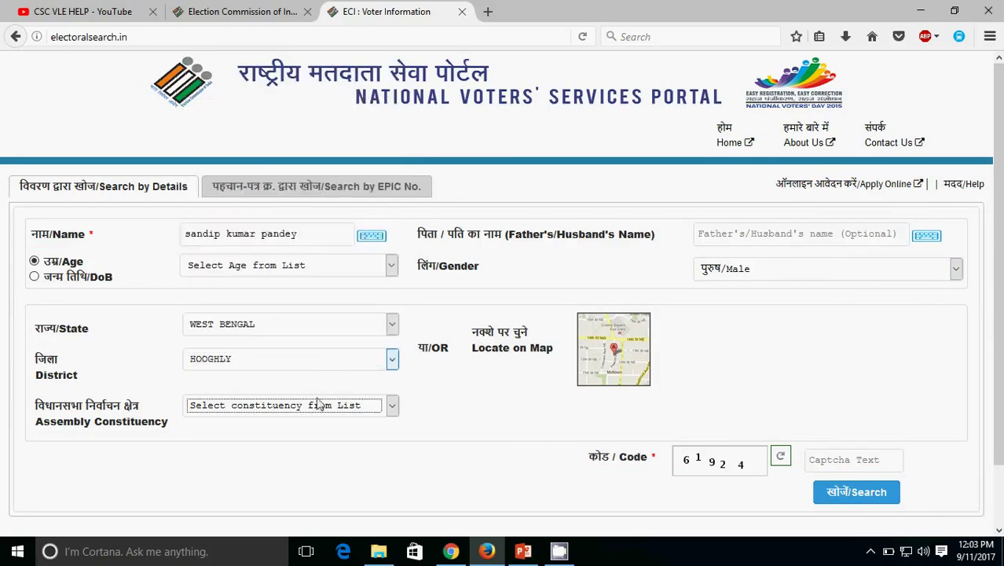
{"action": "left_click", "coordinate": [316, 405]}
{"action": "key", "text": "s"}
{"action": "key", "text": "Return"}
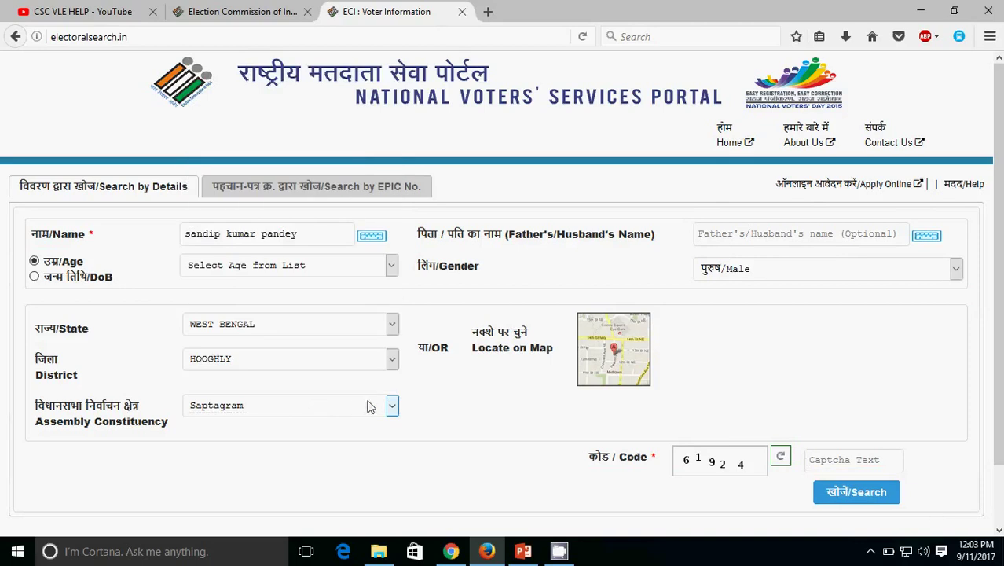
{"action": "left_click", "coordinate": [829, 461]}
{"action": "type", "text": "61924"}
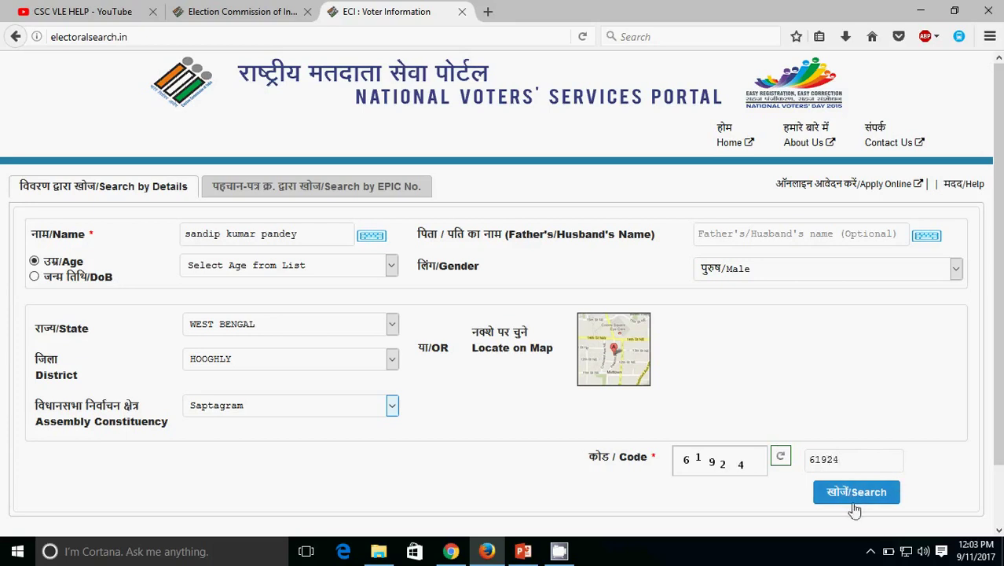
Step: Run the search and highlight the single matching record for Saptagram, HOOGHLY
{"action": "left_click", "coordinate": [850, 492]}
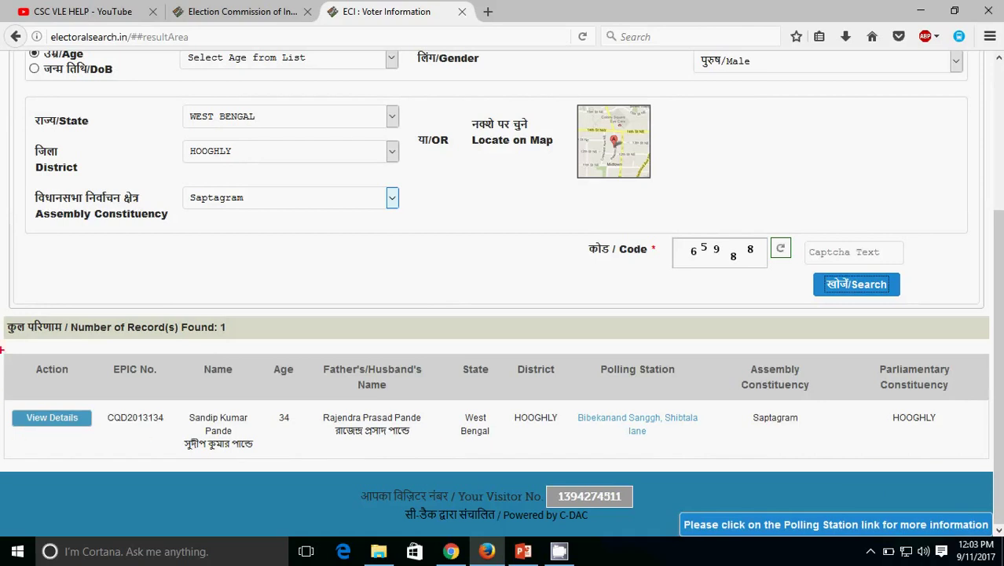
{"action": "mouse_move", "coordinate": [1, 343]}
{"action": "left_mouse_down"}
{"action": "mouse_move", "coordinate": [386, 454]}
{"action": "mouse_move", "coordinate": [1001, 471]}
{"action": "mouse_move", "coordinate": [38, 424]}
{"action": "mouse_move", "coordinate": [2, 392]}
{"action": "mouse_move", "coordinate": [100, 435]}
{"action": "mouse_move", "coordinate": [2, 405]}
{"action": "mouse_move", "coordinate": [2, 394]}
{"action": "left_mouse_up"}
{"action": "key", "text": "Escape"}
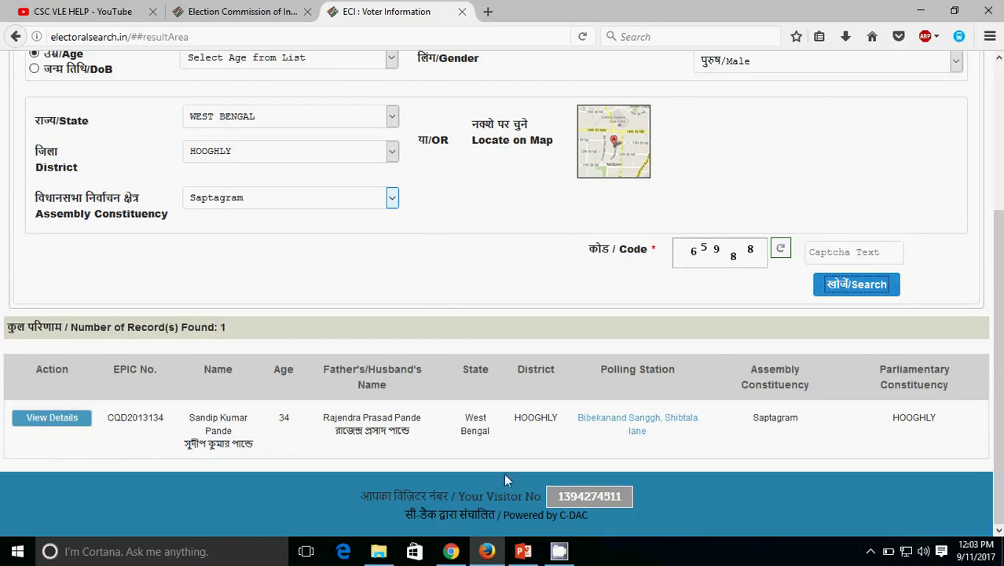
Step: Open the matched voter's details page and highlight the Form 8 corrections row
{"action": "left_click", "coordinate": [52, 419]}
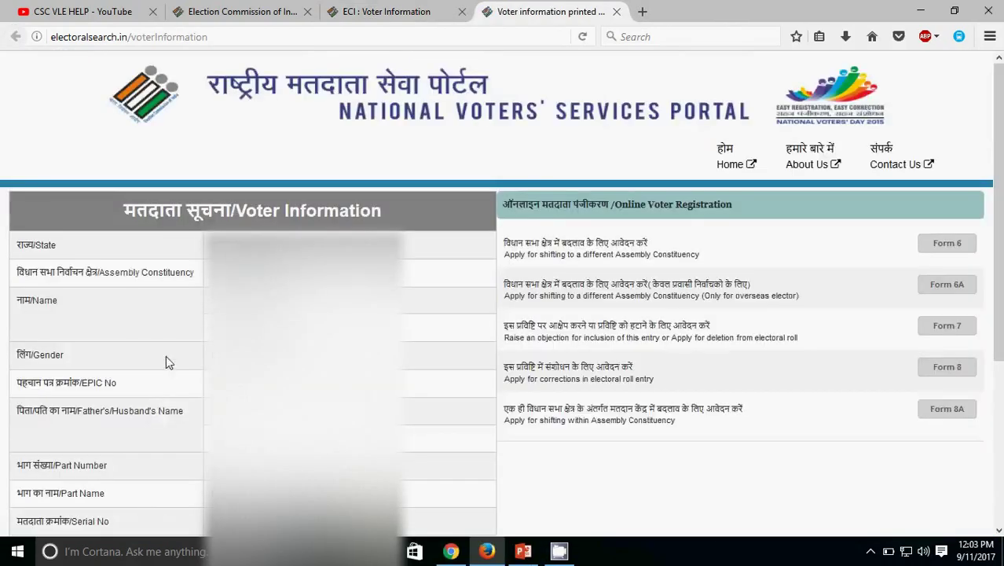
{"action": "scroll", "coordinate": [166, 355], "scroll_direction": "down", "scroll_amount": 3}
{"action": "scroll", "coordinate": [169, 354], "scroll_direction": "up", "scroll_amount": 2}
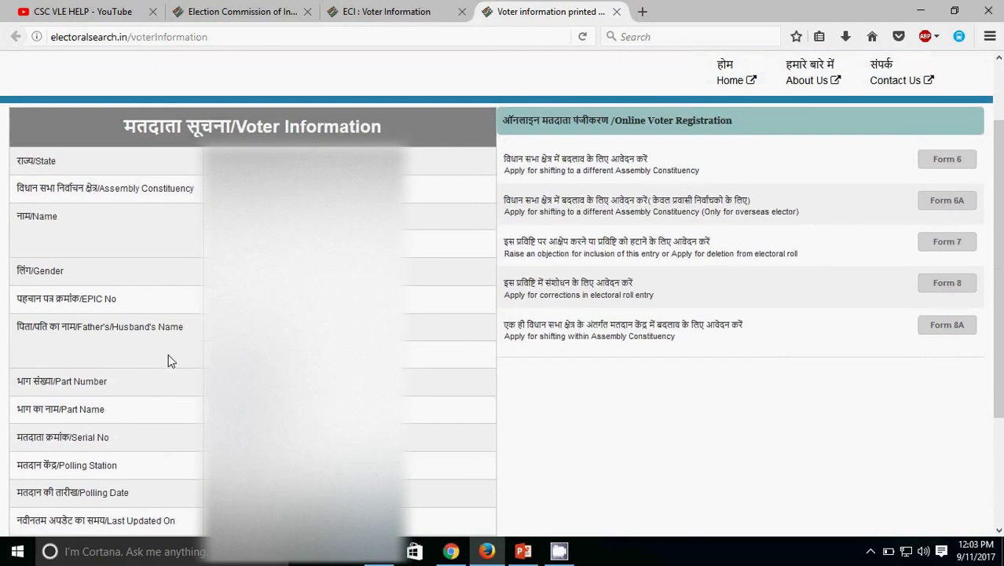
{"action": "left_click_drag", "start_coordinate": [1000, 285], "coordinate": [1002, 324]}
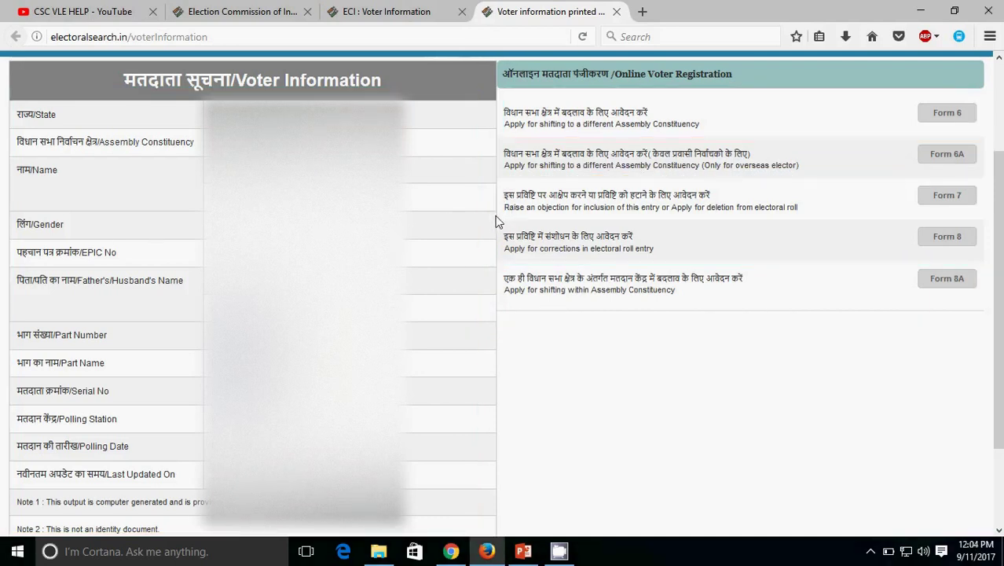
{"action": "mouse_move", "coordinate": [489, 217]}
{"action": "left_mouse_down"}
{"action": "mouse_move", "coordinate": [610, 267]}
{"action": "mouse_move", "coordinate": [1001, 264]}
{"action": "mouse_move", "coordinate": [480, 219]}
{"action": "mouse_move", "coordinate": [538, 241]}
{"action": "mouse_move", "coordinate": [649, 244]}
{"action": "left_mouse_up"}
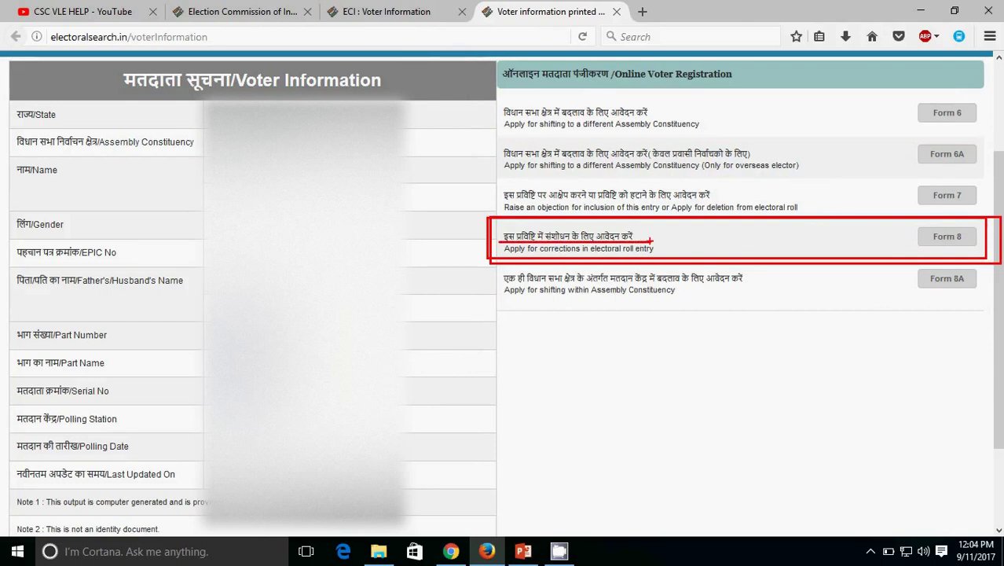
{"action": "key", "text": "Escape"}
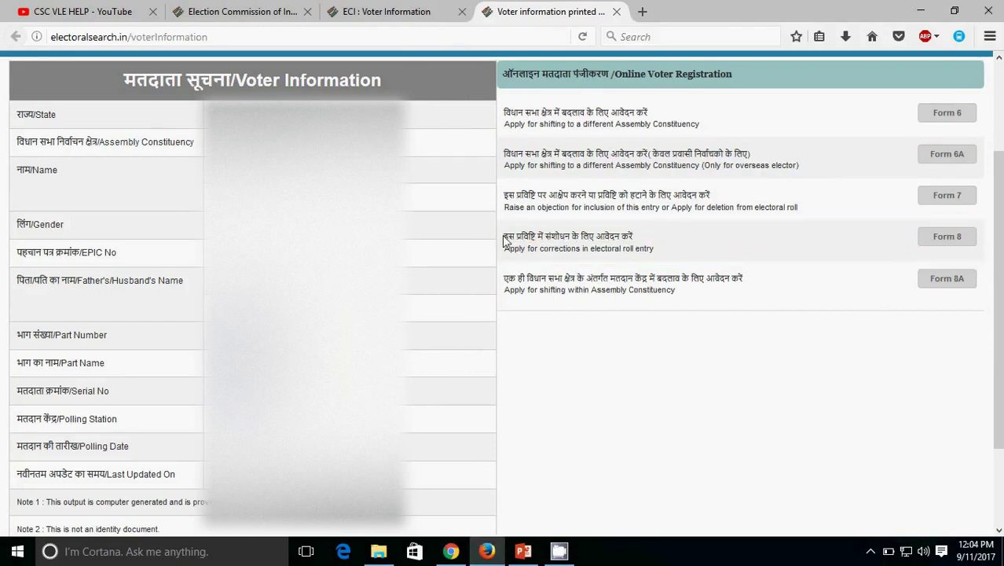
Step: Open Form 8 and mark its language, state and constituency selections
{"action": "left_click", "coordinate": [948, 239]}
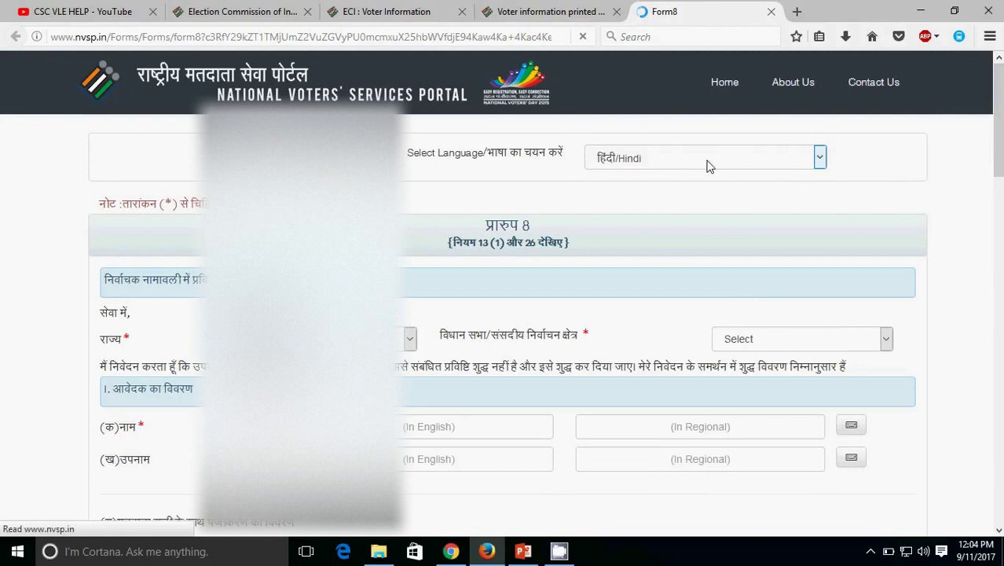
{"action": "mouse_move", "coordinate": [382, 135]}
{"action": "left_mouse_down"}
{"action": "mouse_move", "coordinate": [782, 184]}
{"action": "mouse_move", "coordinate": [898, 179]}
{"action": "left_mouse_up"}
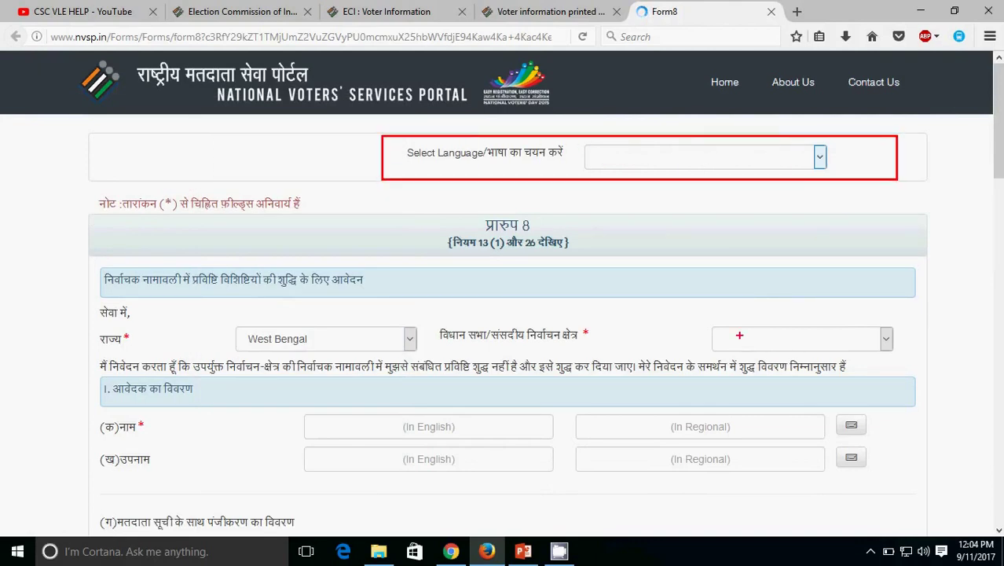
{"action": "left_click_drag", "start_coordinate": [686, 315], "coordinate": [932, 367]}
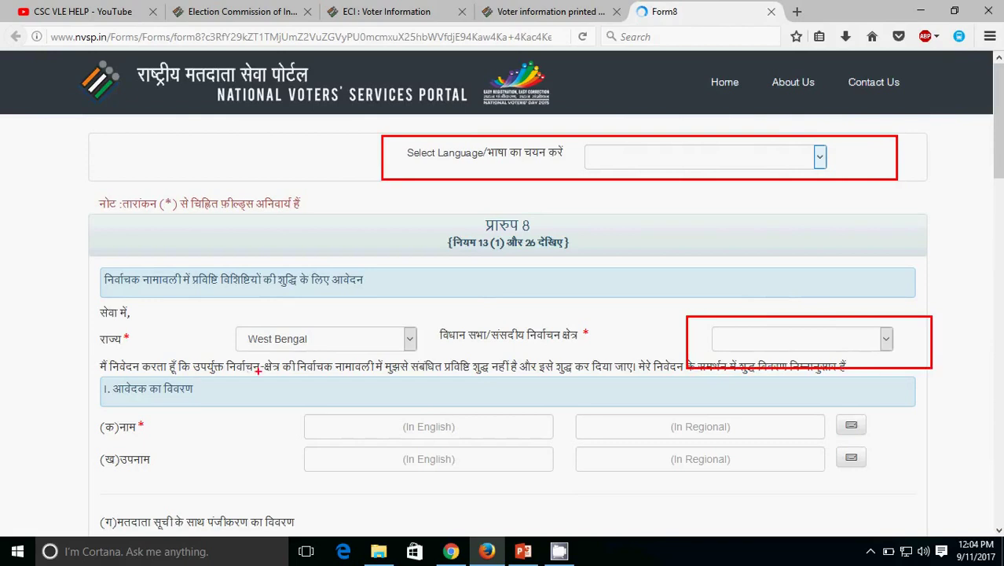
{"action": "left_click_drag", "start_coordinate": [189, 292], "coordinate": [482, 377]}
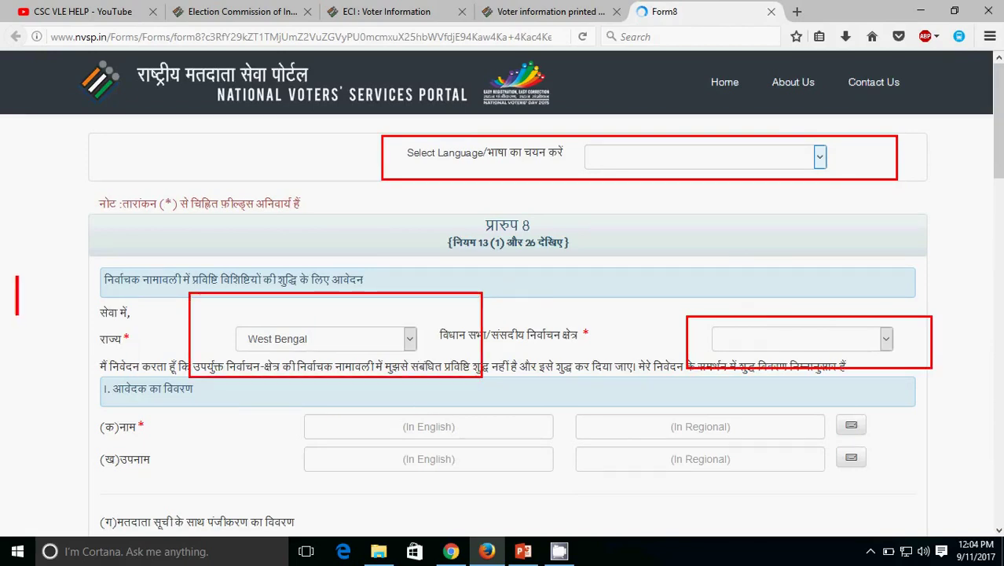
Step: Add the note 'select your vidhan sabha constituancy' and bring up the language choices
{"action": "type", "text": "selec"}
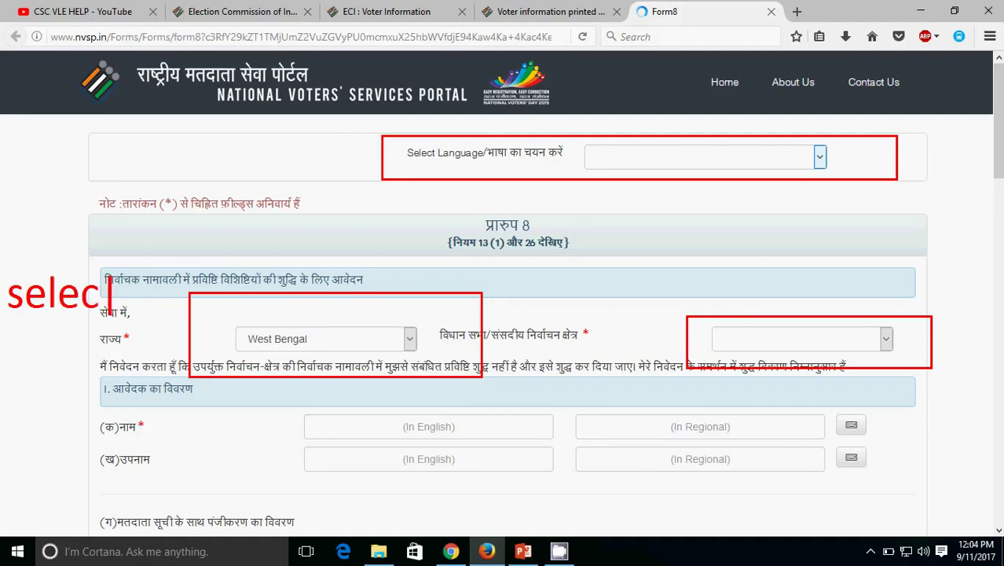
{"action": "type", "text": "t your "}
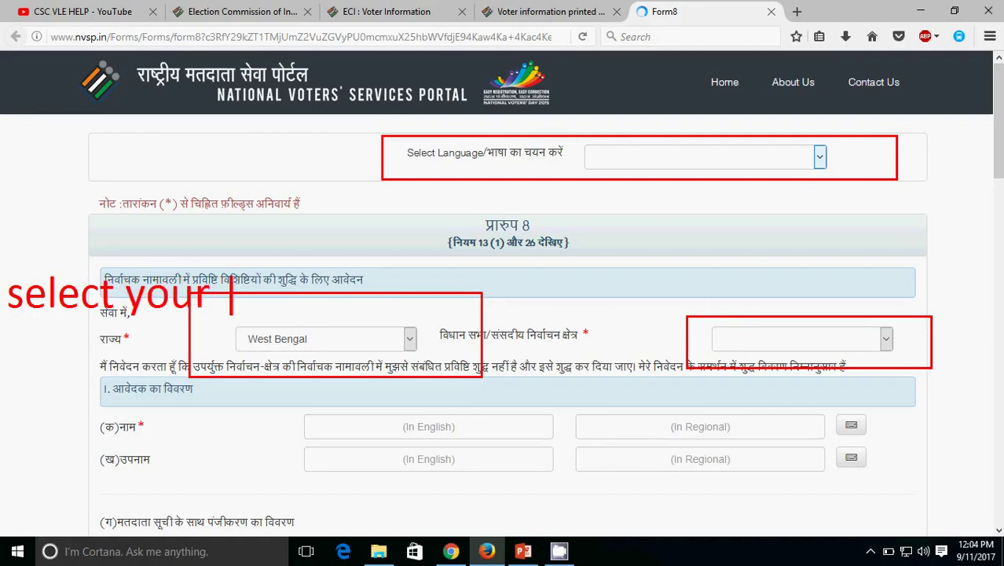
{"action": "type", "text": "vid"}
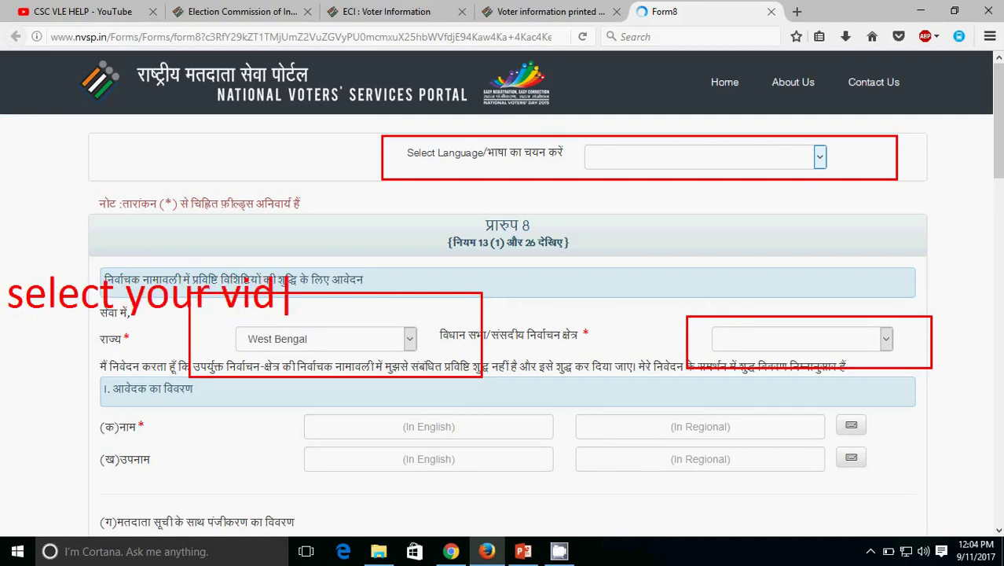
{"action": "type", "text": "han sabha "}
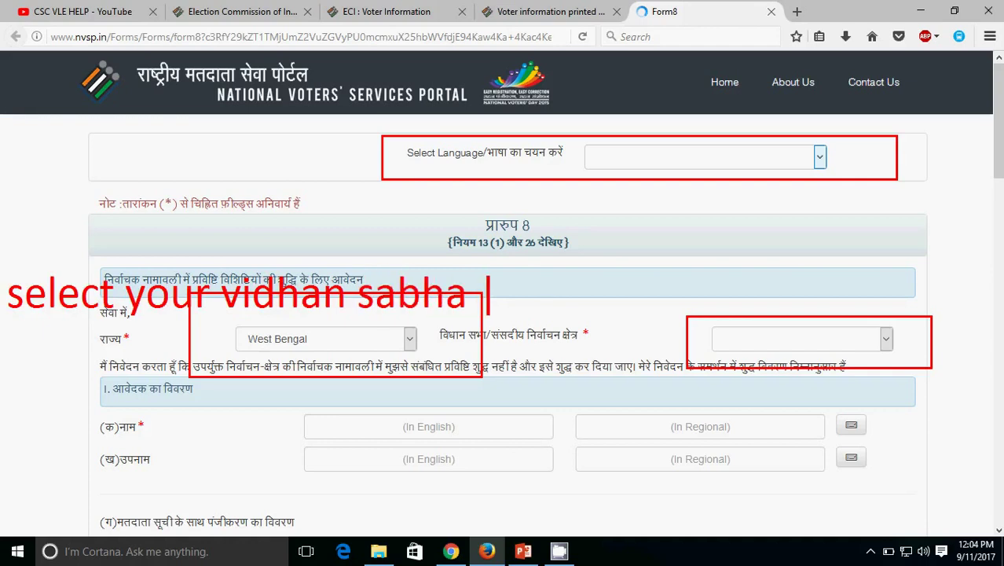
{"action": "type", "text": "constir"}
{"action": "key", "text": "BackSpace"}
{"action": "type", "text": "tuancy"}
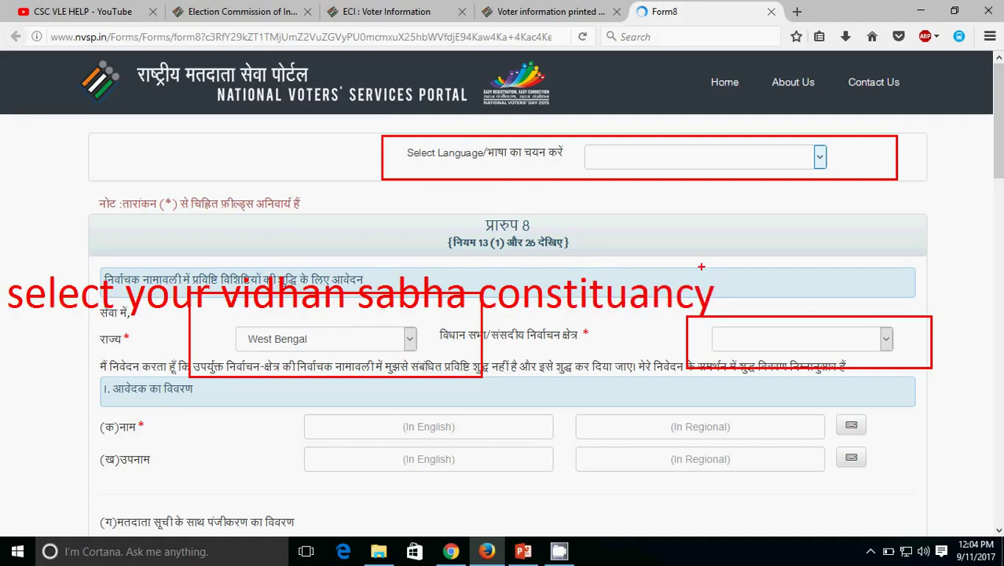
{"action": "key", "text": "Escape"}
{"action": "left_click", "coordinate": [821, 157]}
Step: Switch Form 8 to English and select West Bengal as the state
{"action": "left_click", "coordinate": [714, 190]}
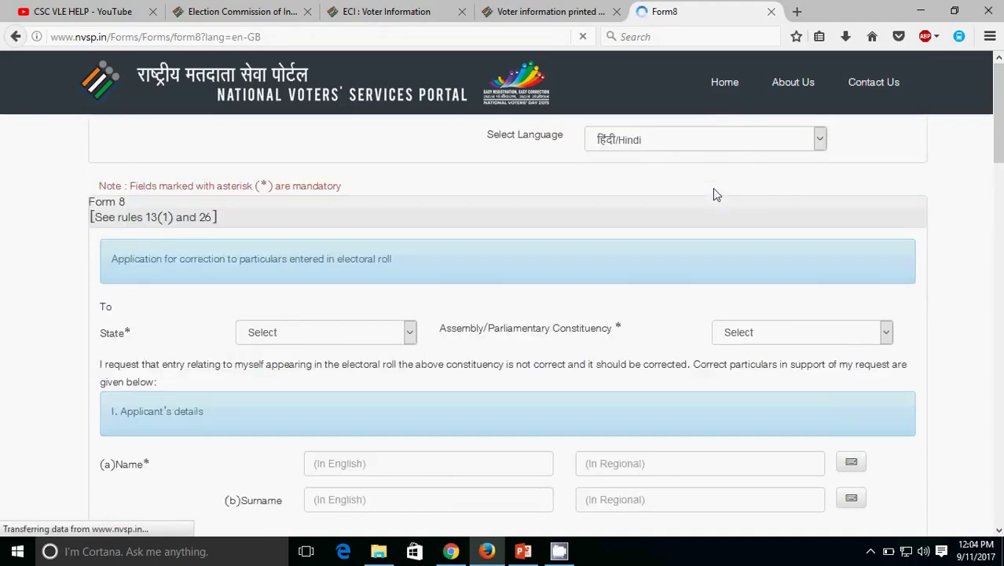
{"action": "scroll", "coordinate": [607, 189], "scroll_direction": "down", "scroll_amount": 4}
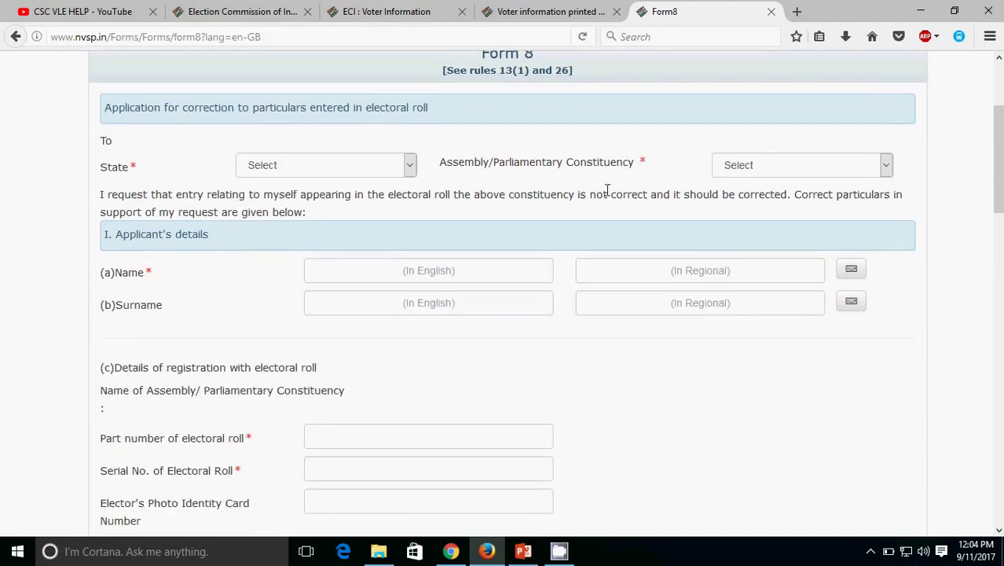
{"action": "left_click", "coordinate": [410, 166]}
{"action": "key", "text": "w"}
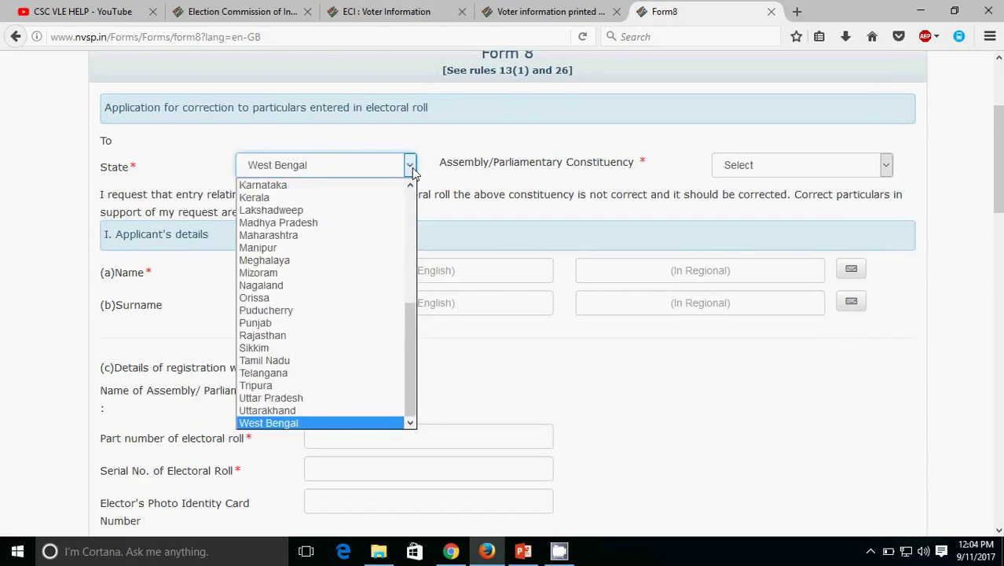
{"action": "key", "text": "Return"}
Step: Set the constituency to Saptagram, correcting an accidental Sabang selection
{"action": "left_click", "coordinate": [887, 167]}
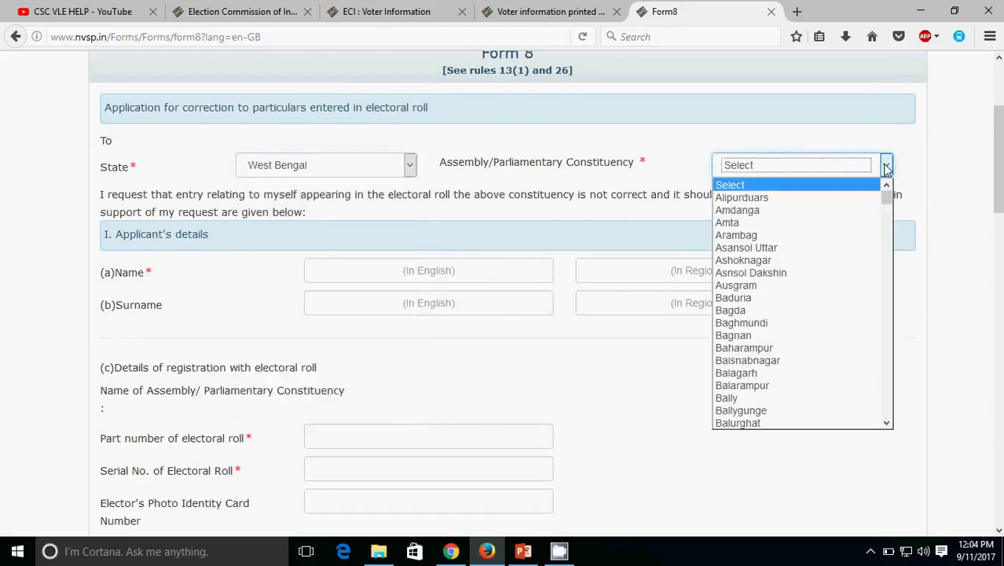
{"action": "key", "text": "s"}
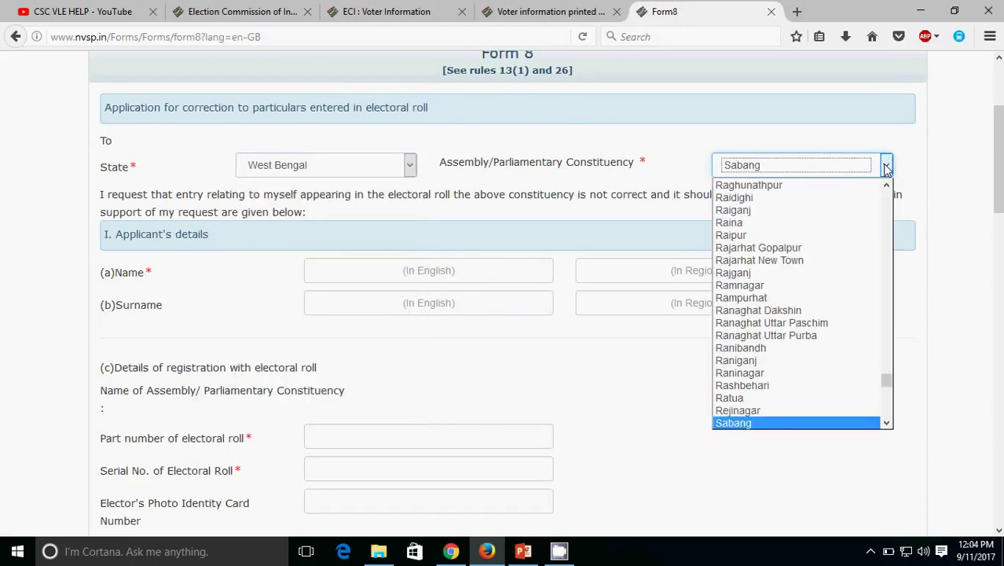
{"action": "key", "text": "Return"}
{"action": "scroll", "coordinate": [887, 169], "scroll_direction": "down", "scroll_amount": 3}
{"action": "scroll", "coordinate": [887, 169], "scroll_direction": "up", "scroll_amount": 2}
{"action": "scroll", "coordinate": [887, 169], "scroll_direction": "up", "scroll_amount": 2}
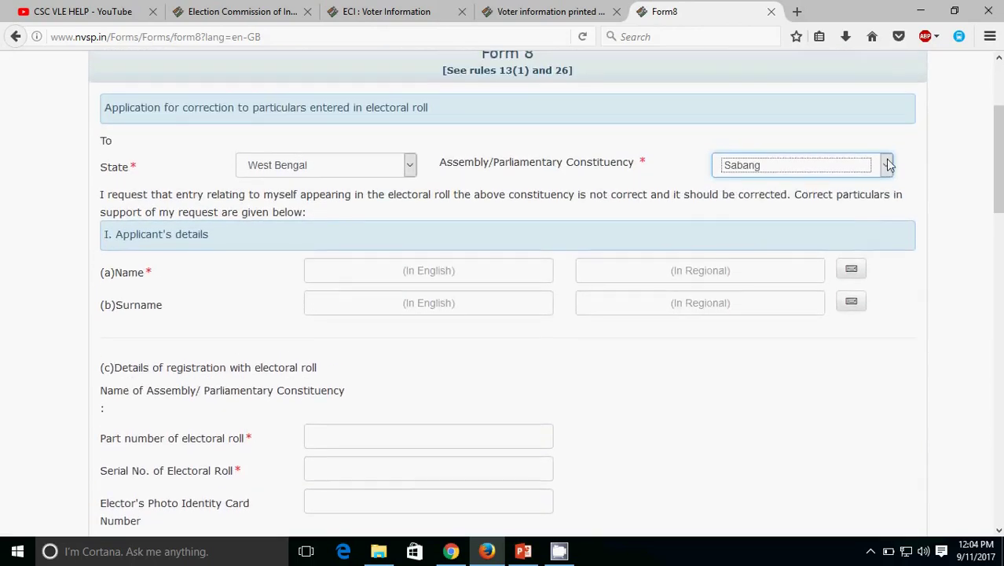
{"action": "left_click", "coordinate": [887, 166]}
{"action": "scroll", "coordinate": [864, 267], "scroll_direction": "down", "scroll_amount": 3}
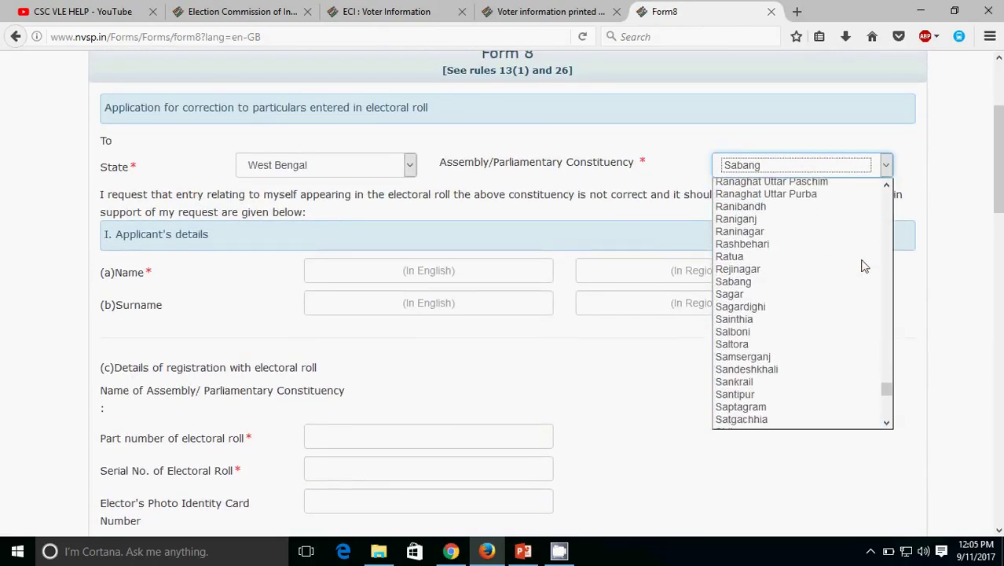
{"action": "left_click", "coordinate": [754, 406]}
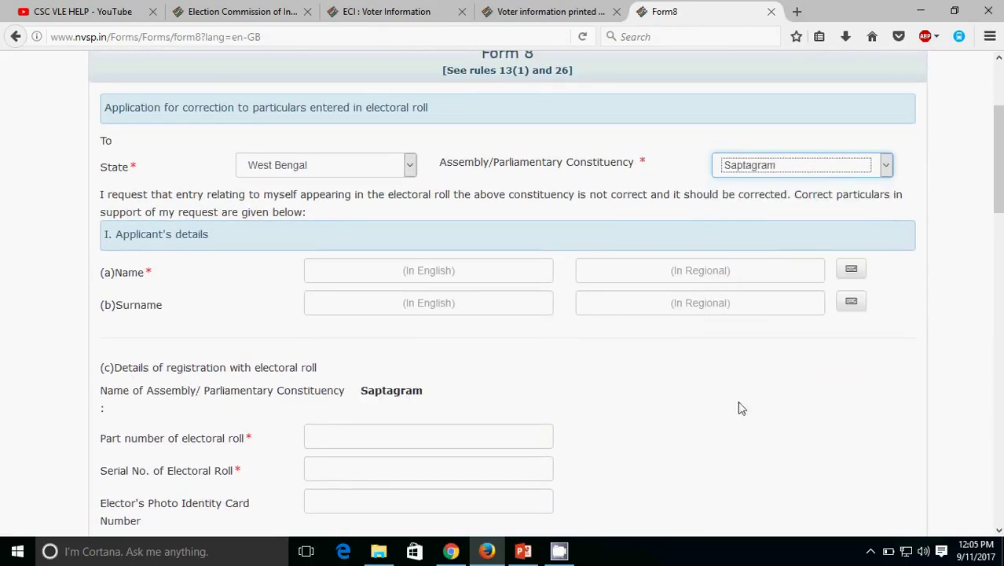
Step: Enter the applicant's name and surname in English so Bengali versions auto-fill
{"action": "left_click", "coordinate": [376, 267]}
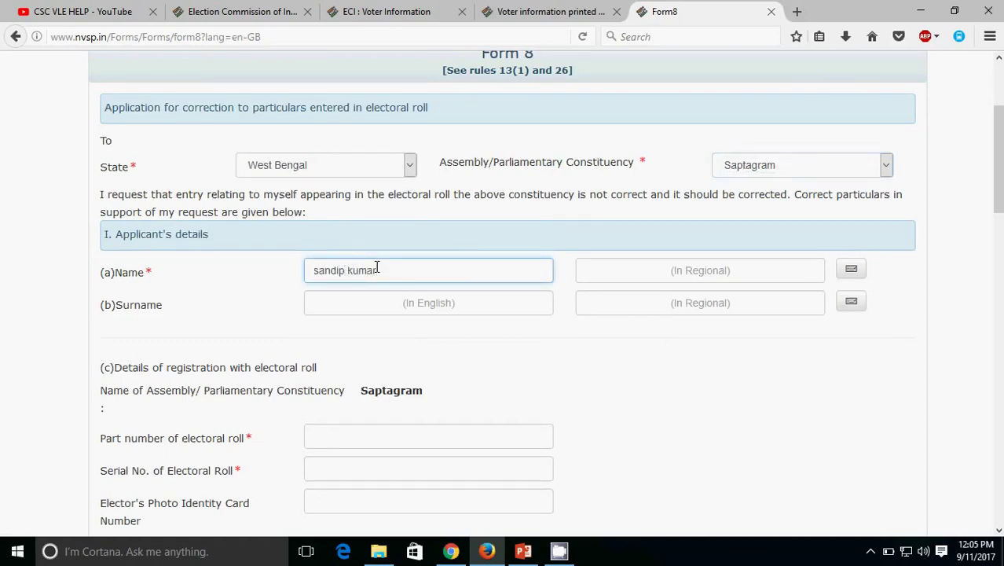
{"action": "key", "text": "Tab"}
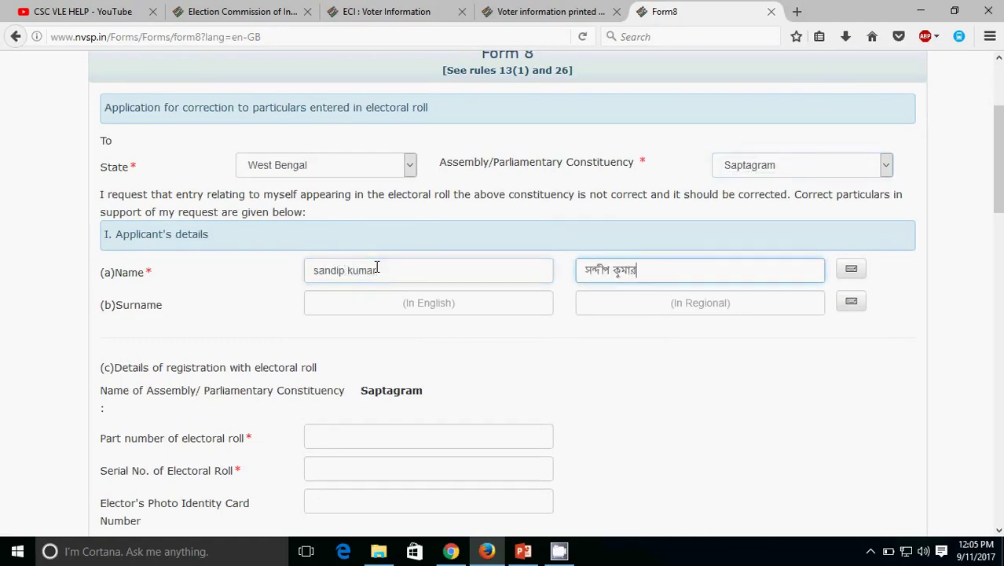
{"action": "key", "text": "Tab"}
{"action": "key", "text": "Tab"}
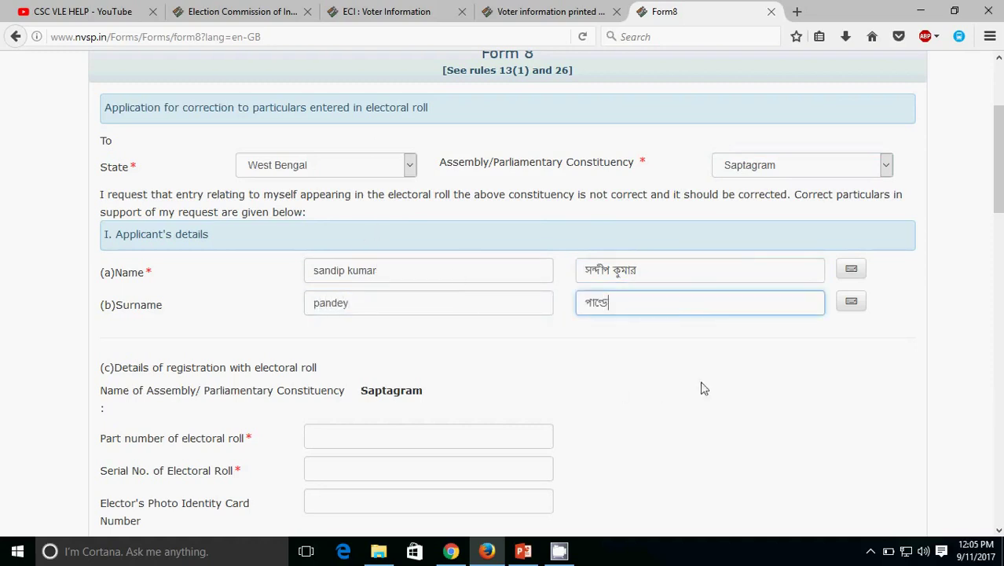
{"action": "scroll", "coordinate": [312, 203], "scroll_direction": "down", "scroll_amount": 1}
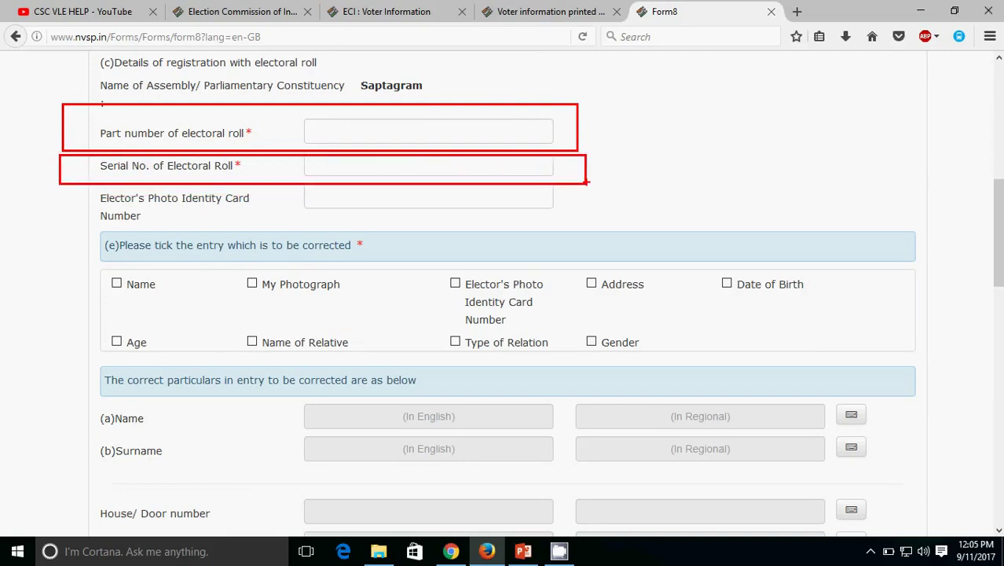
{"action": "left_click", "coordinate": [551, 11]}
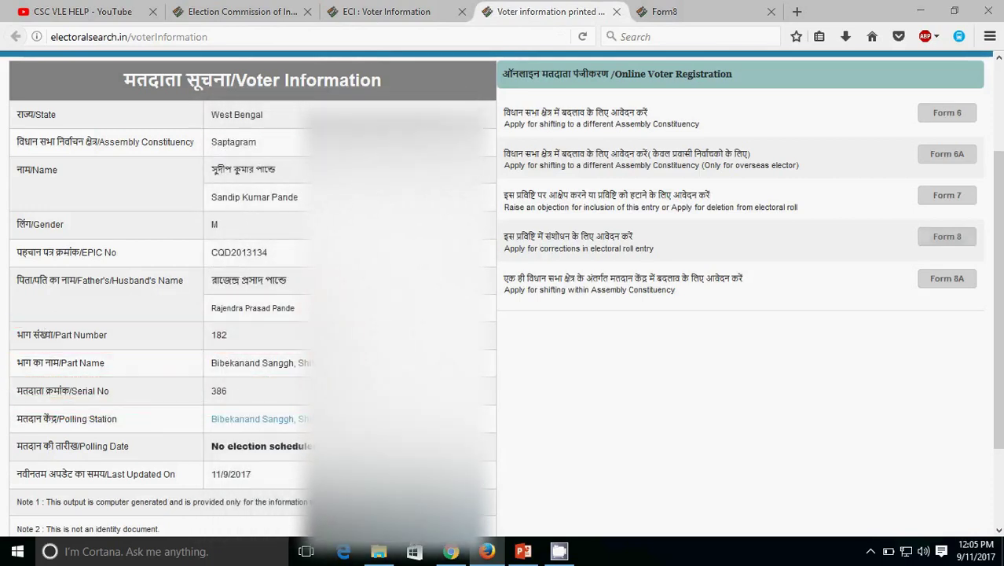
{"action": "double_click", "coordinate": [221, 334]}
{"action": "right_click", "coordinate": [223, 333]}
{"action": "left_click", "coordinate": [235, 341]}
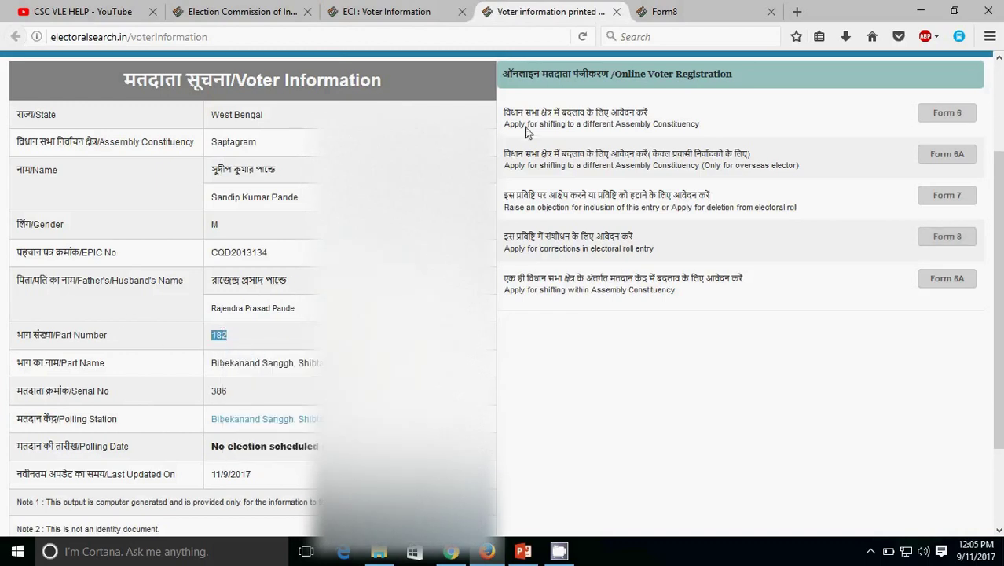
{"action": "left_click", "coordinate": [707, 11]}
{"action": "left_click", "coordinate": [350, 131]}
{"action": "right_click", "coordinate": [349, 129]}
{"action": "left_click", "coordinate": [376, 193]}
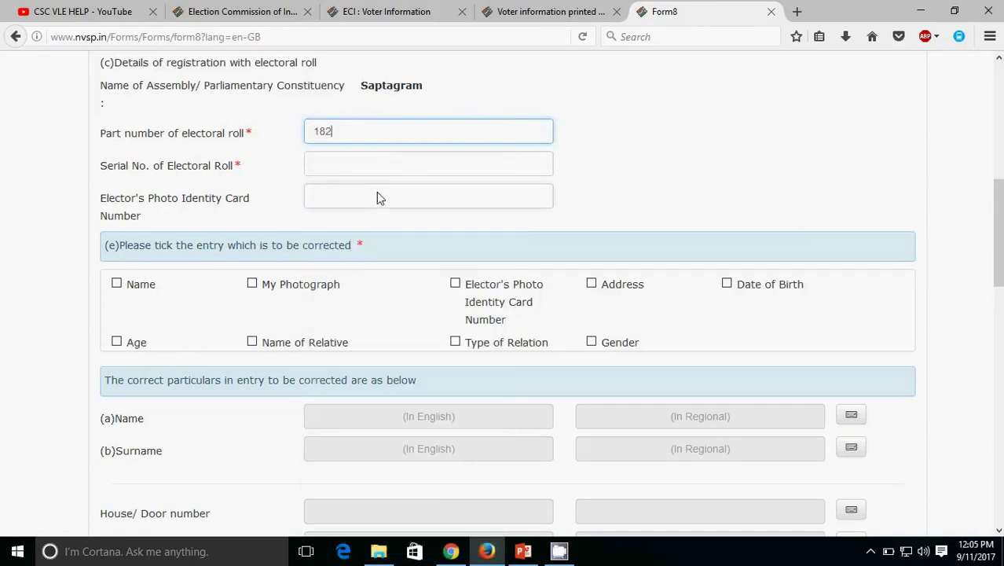
{"action": "left_click", "coordinate": [363, 166]}
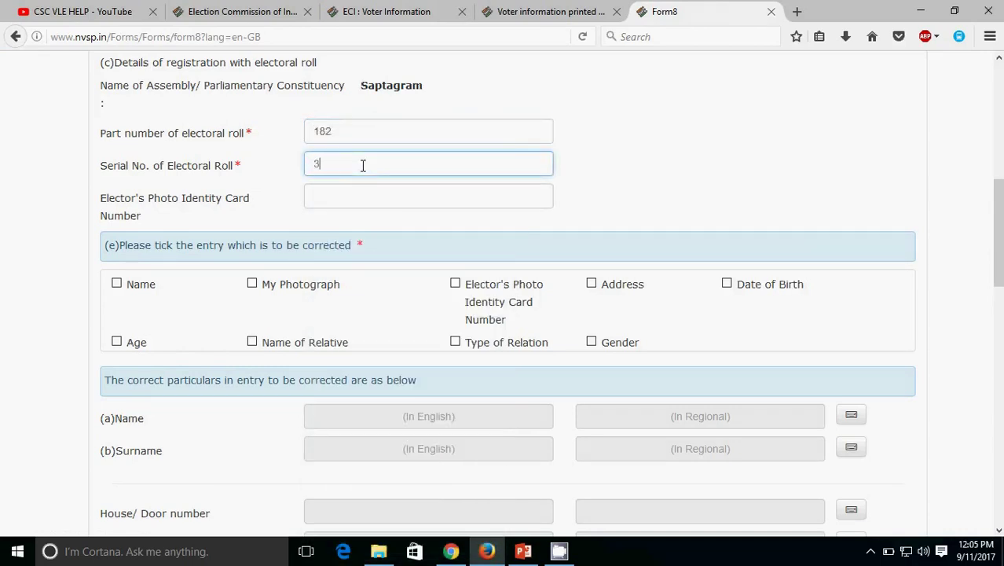
{"action": "left_click", "coordinate": [570, 11]}
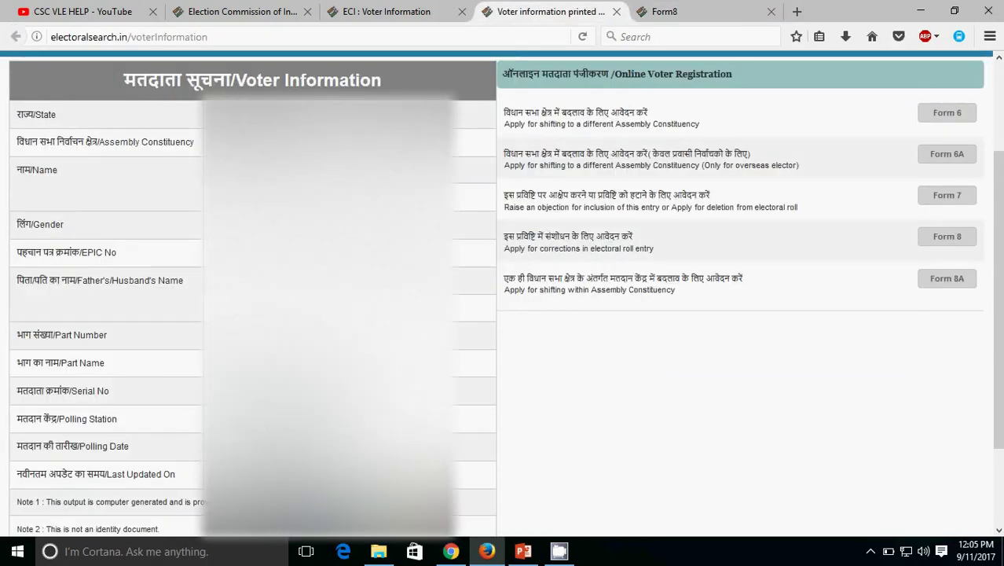
{"action": "left_click", "coordinate": [672, 7]}
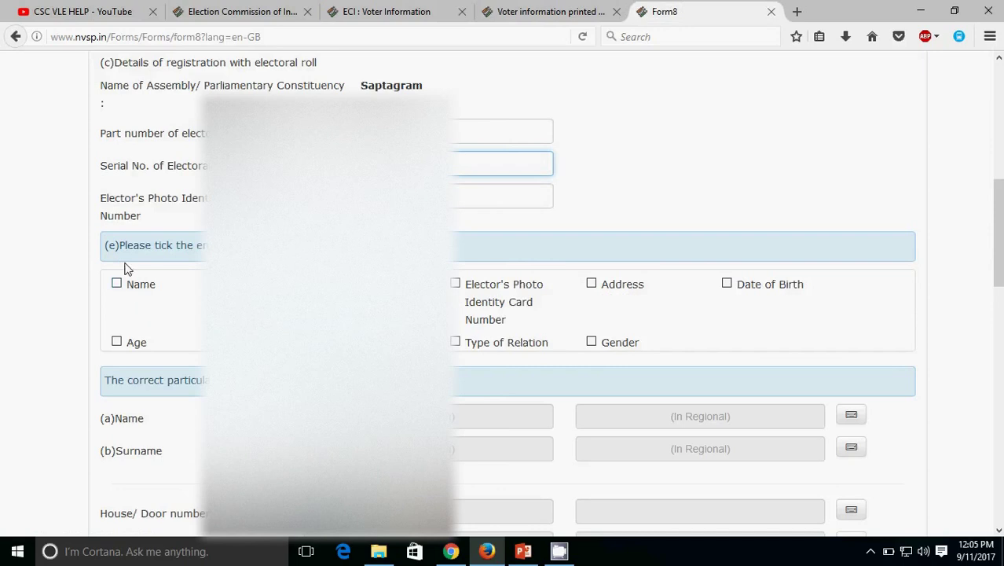
Step: Draw callouts around the tick-the-entry heading and the Name and Date of Birth options
{"action": "mouse_move", "coordinate": [81, 230]}
{"action": "left_mouse_down"}
{"action": "mouse_move", "coordinate": [107, 248]}
{"action": "mouse_move", "coordinate": [439, 258]}
{"action": "left_mouse_up"}
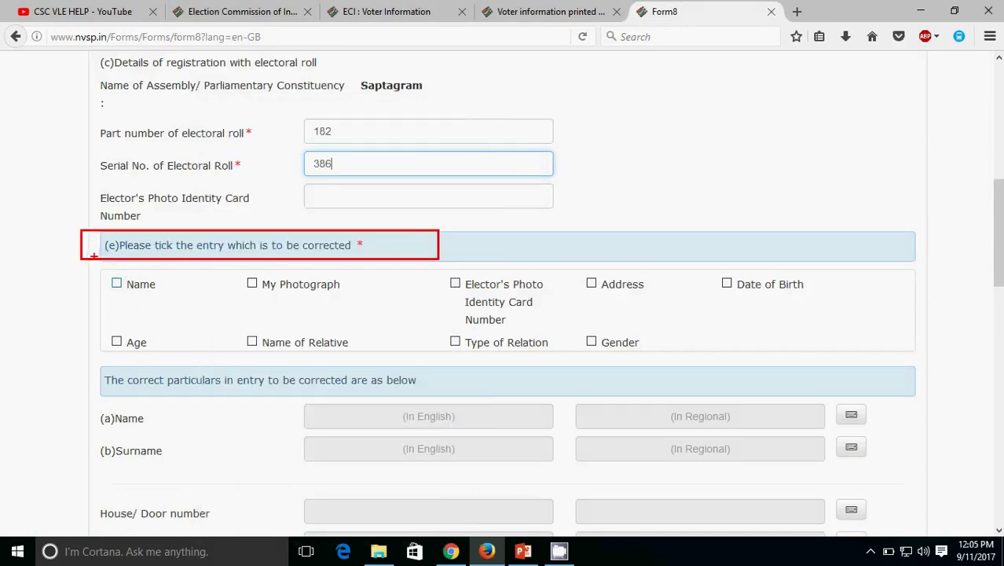
{"action": "left_click_drag", "start_coordinate": [91, 268], "coordinate": [193, 304]}
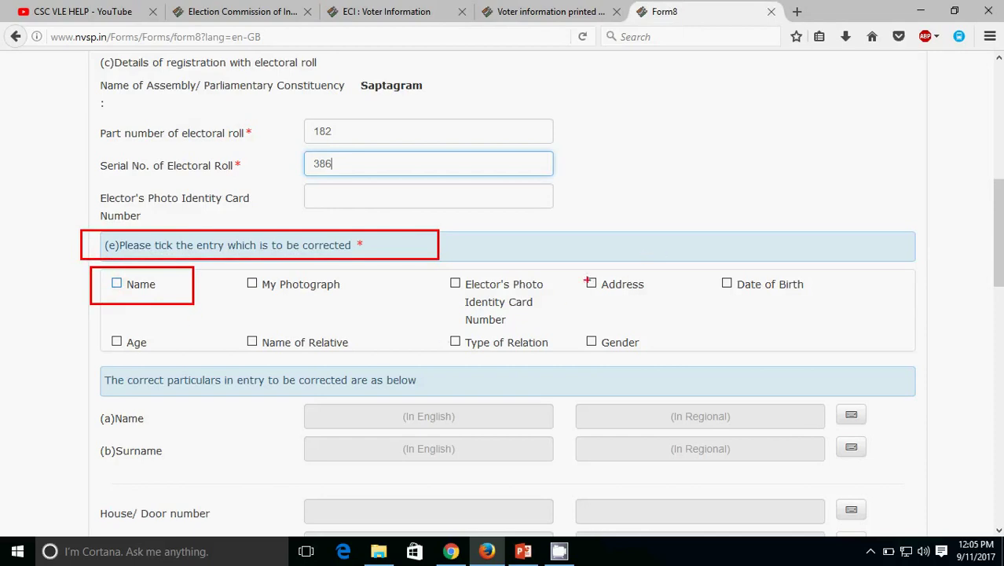
{"action": "left_click_drag", "start_coordinate": [694, 265], "coordinate": [861, 297]}
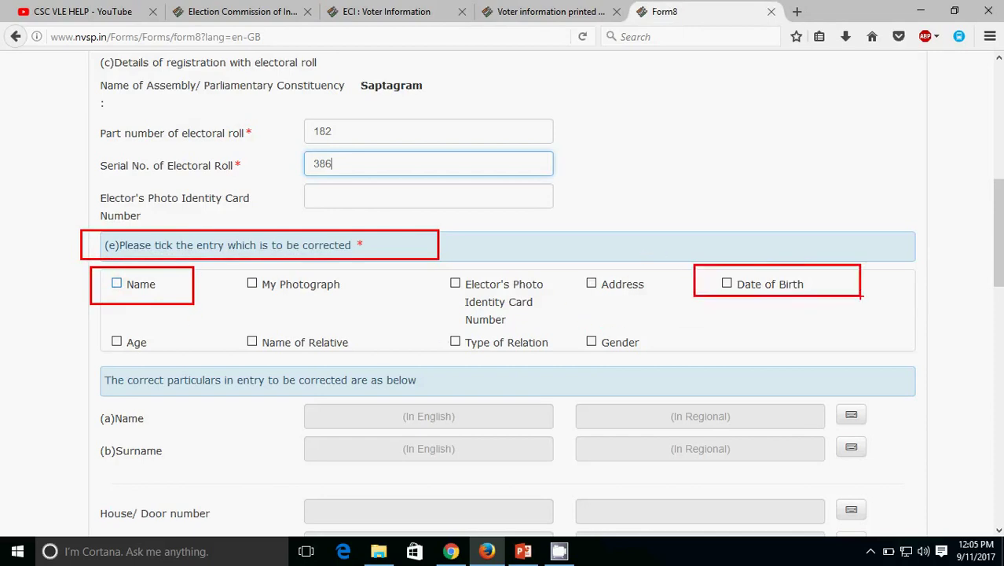
{"action": "key", "text": "Escape"}
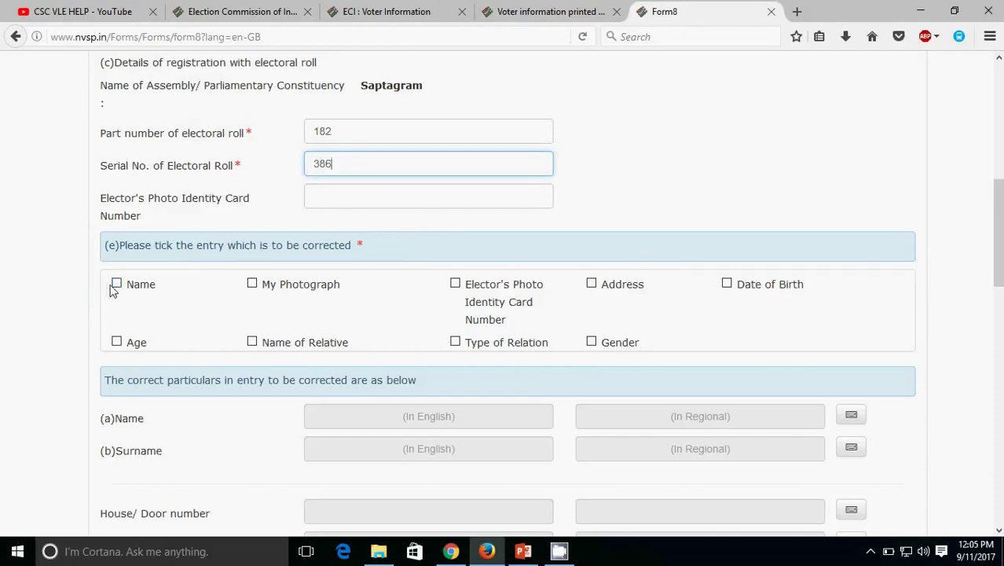
Step: Tick Name and Date of Birth as the entries to be corrected
{"action": "left_click", "coordinate": [118, 285]}
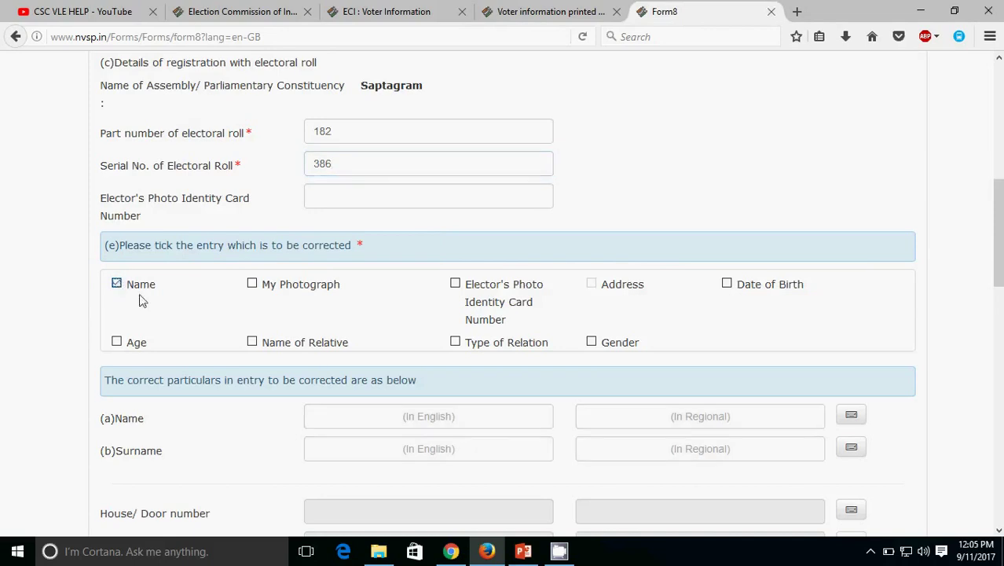
{"action": "left_click", "coordinate": [727, 284]}
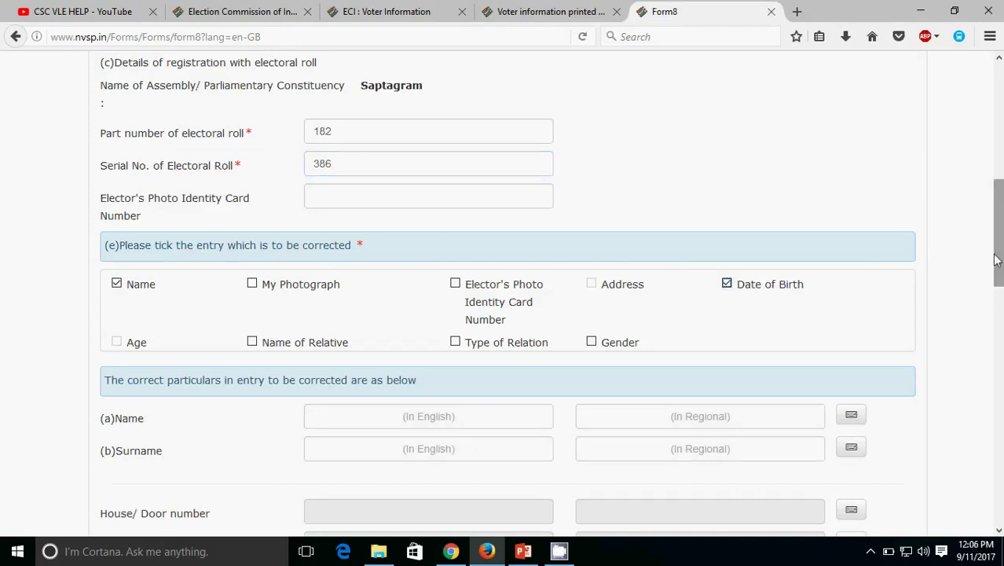
{"action": "scroll", "coordinate": [998, 235], "scroll_direction": "down", "scroll_amount": 5}
Step: Enter the corrected name and surname in English, letting the Bengali fields auto-fill
{"action": "left_click", "coordinate": [423, 182]}
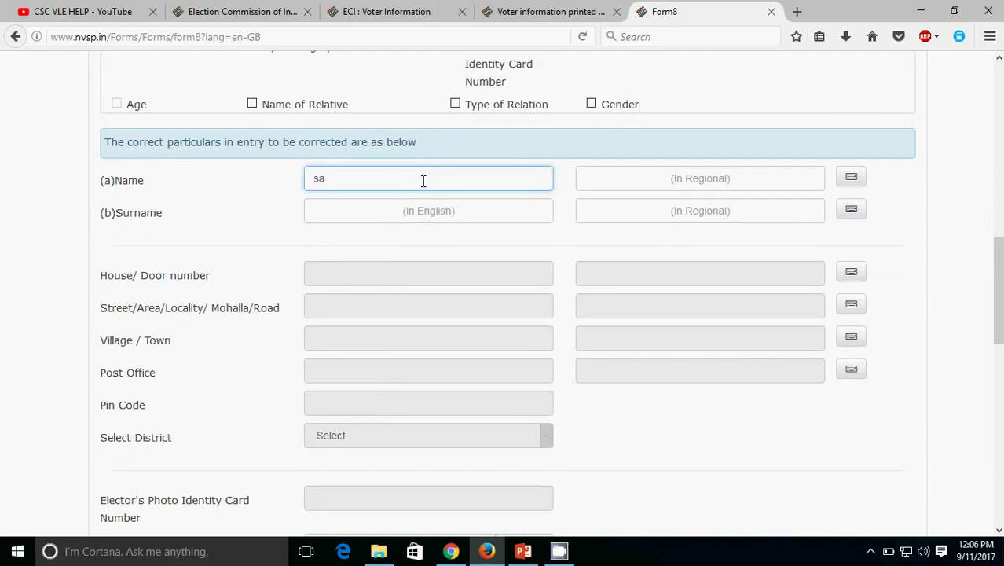
{"action": "key", "text": "Tab"}
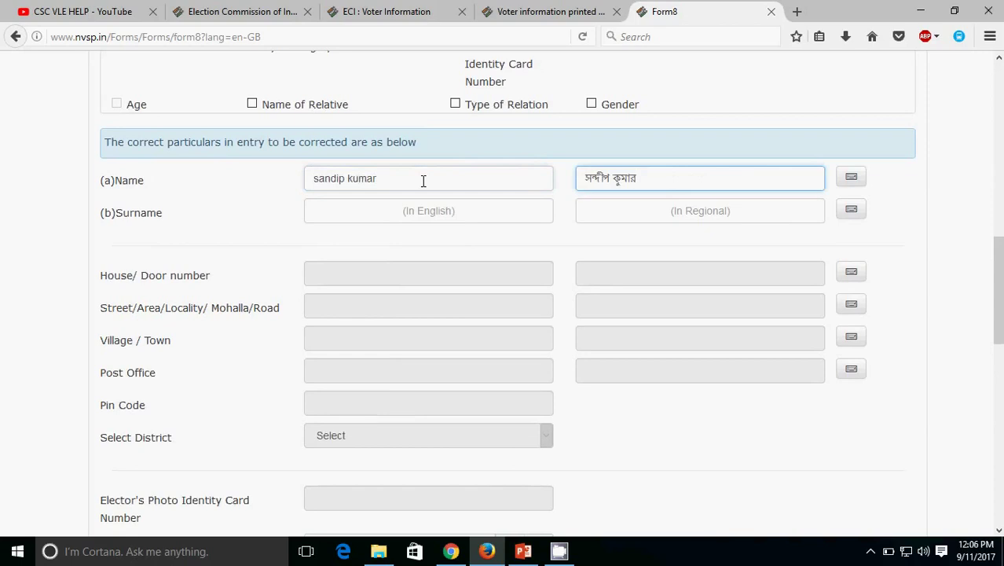
{"action": "key", "text": "Tab"}
{"action": "key", "text": "Tab"}
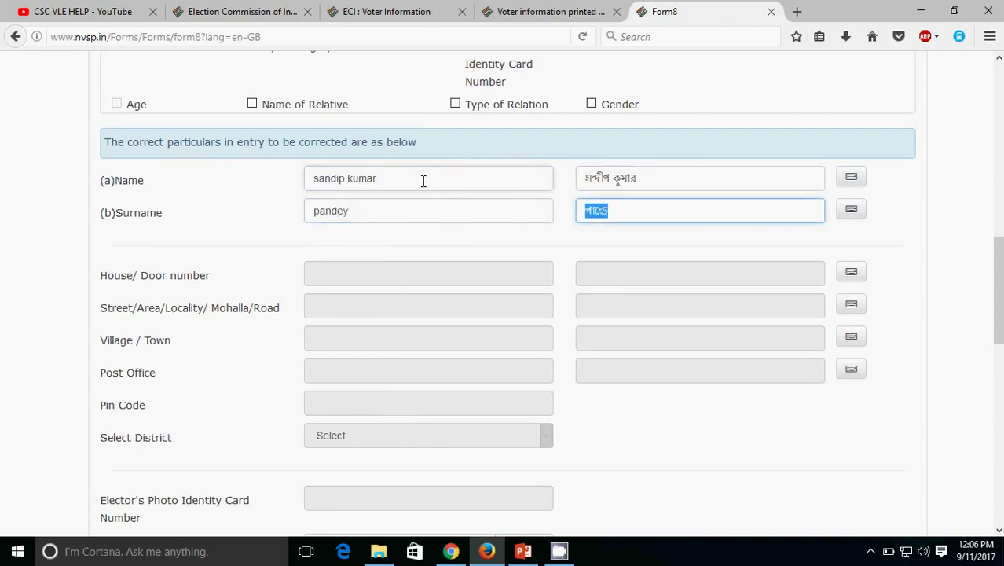
{"action": "key", "text": "Tab"}
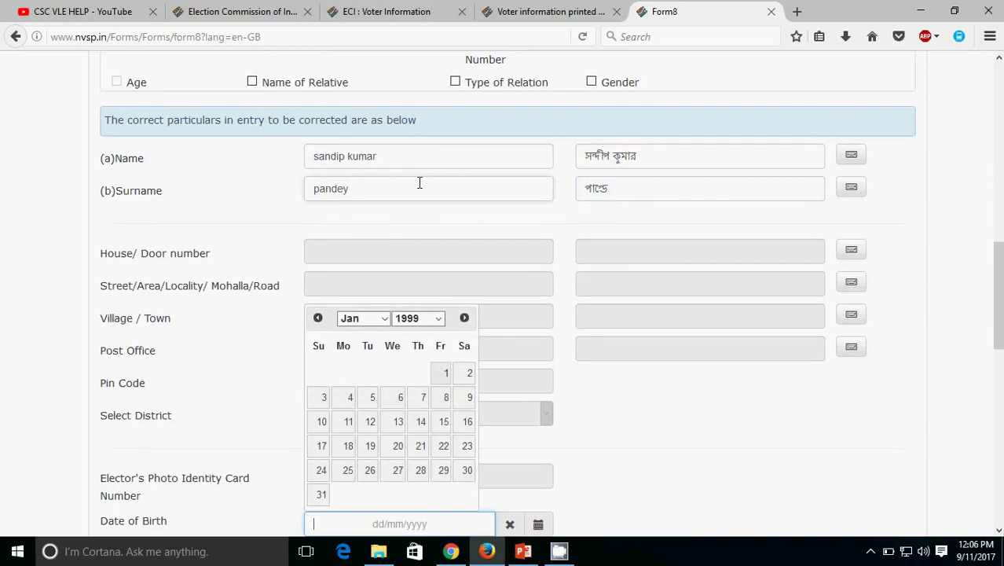
{"action": "left_click", "coordinate": [437, 319]}
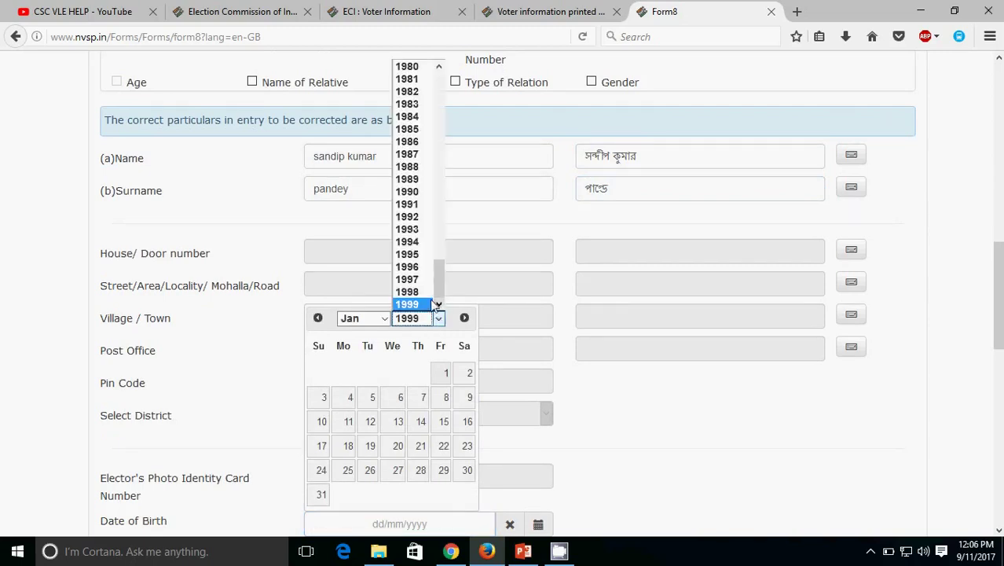
{"action": "left_click", "coordinate": [408, 103]}
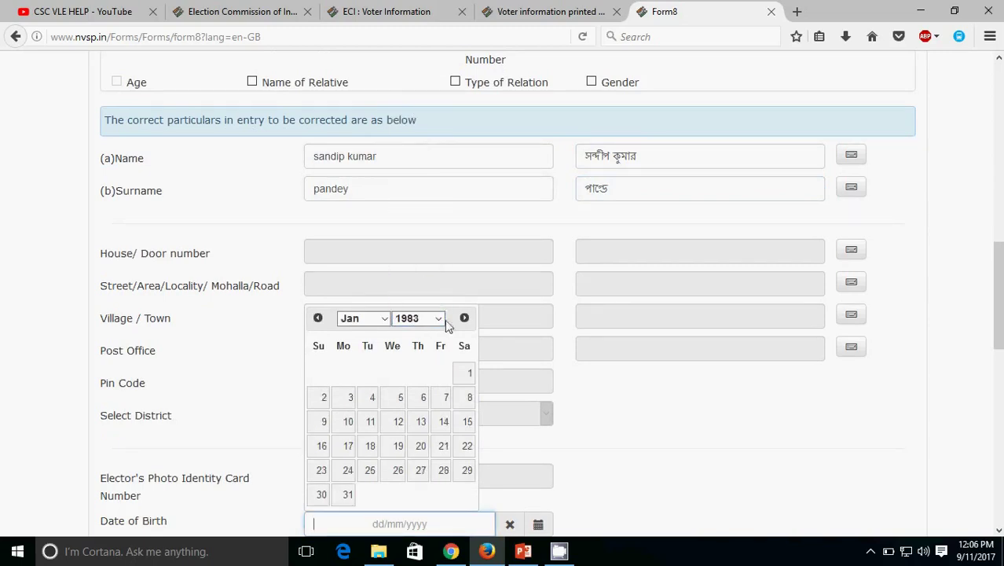
{"action": "left_click", "coordinate": [368, 319]}
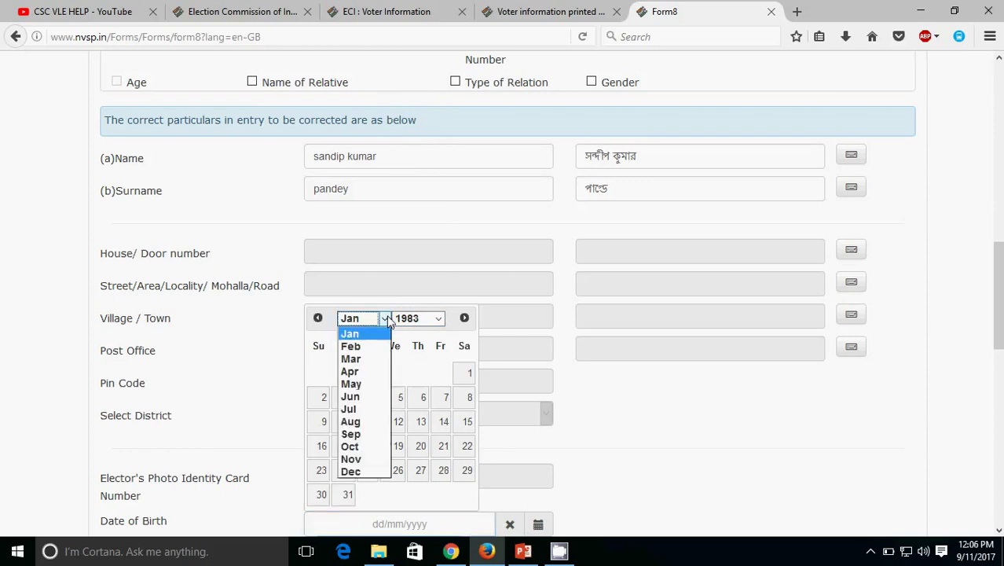
{"action": "left_click", "coordinate": [356, 377]}
{"action": "left_click", "coordinate": [321, 421]}
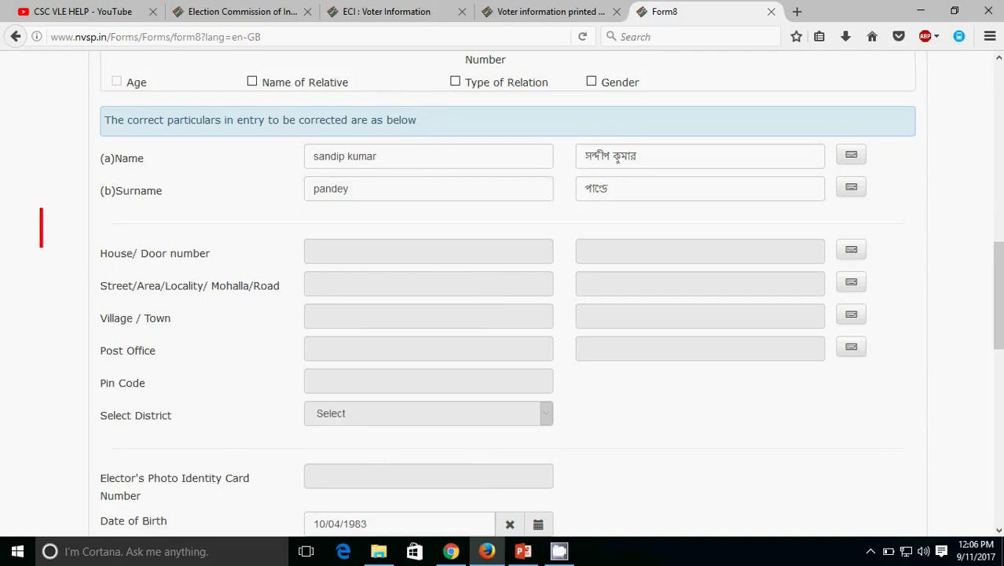
{"action": "type", "text": "oly"}
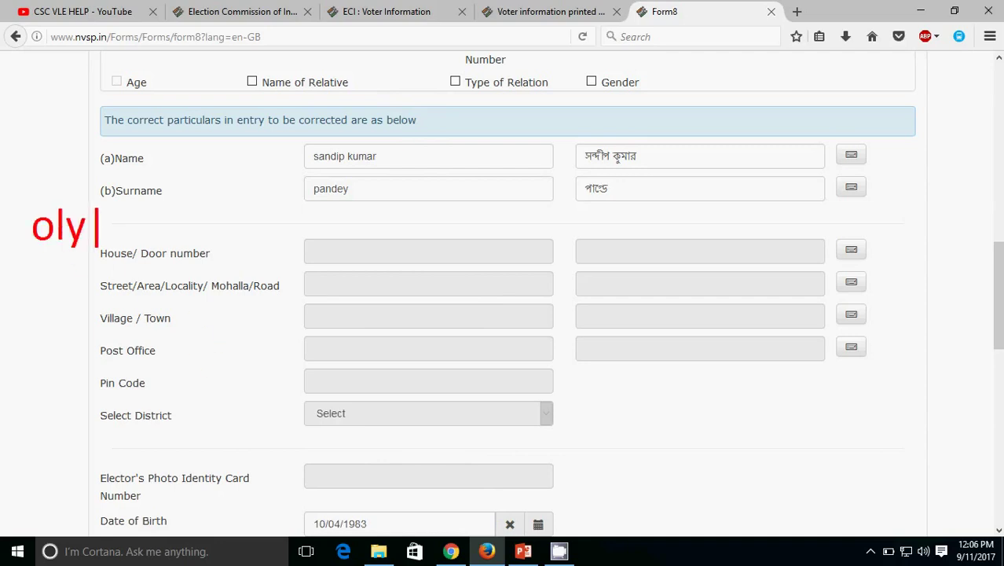
{"action": "key", "text": "BackSpace"}
{"action": "key", "text": "BackSpace"}
{"action": "key", "text": "BackSpace"}
{"action": "type", "text": "nluy"}
{"action": "key", "text": "BackSpace"}
{"action": "key", "text": "BackSpace"}
{"action": "type", "text": "y the fi"}
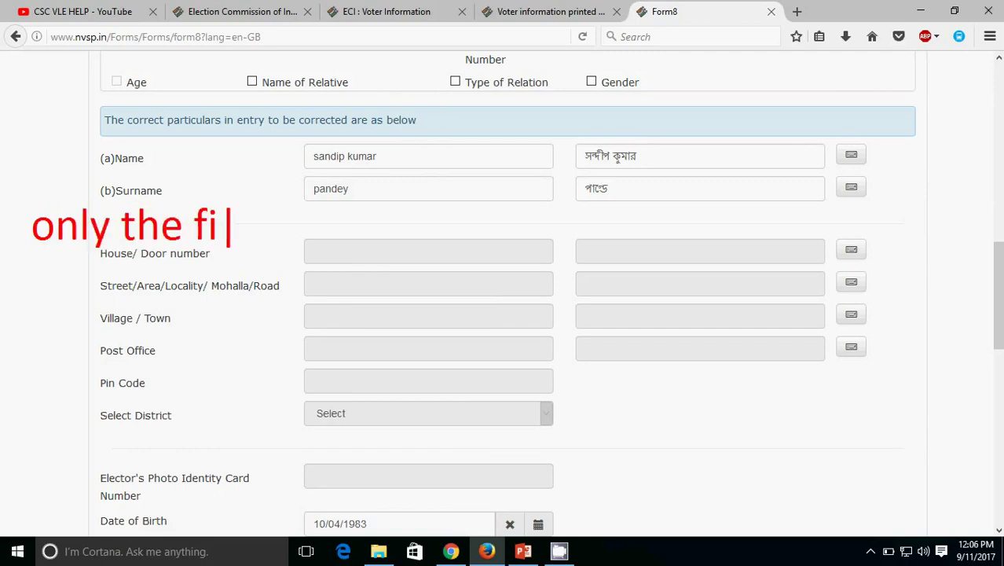
{"action": "type", "text": "eld are need to cole"}
{"action": "key", "text": "BackSpace"}
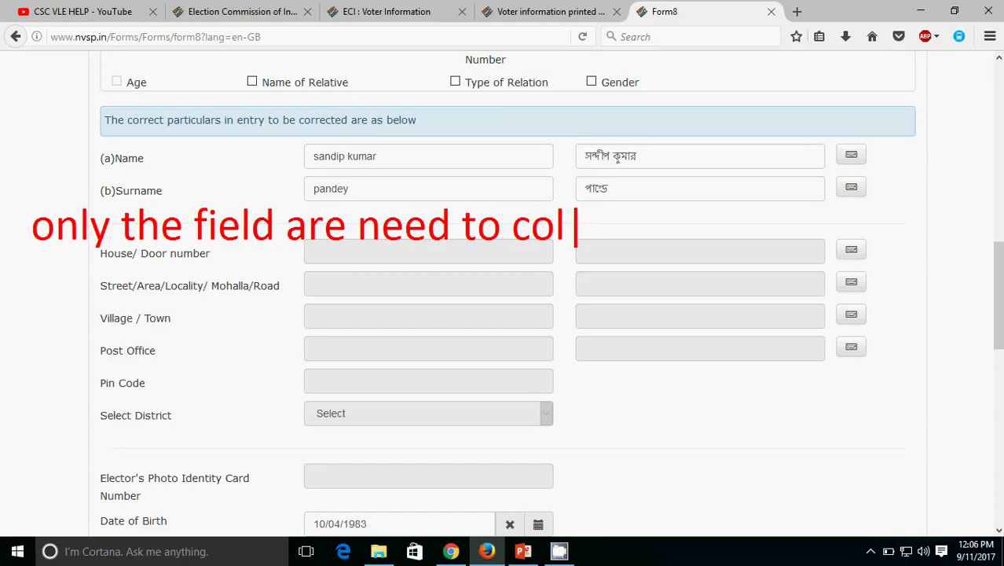
{"action": "key", "text": "BackSpace"}
{"action": "key", "text": "BackSpace"}
{"action": "key", "text": "BackSpace"}
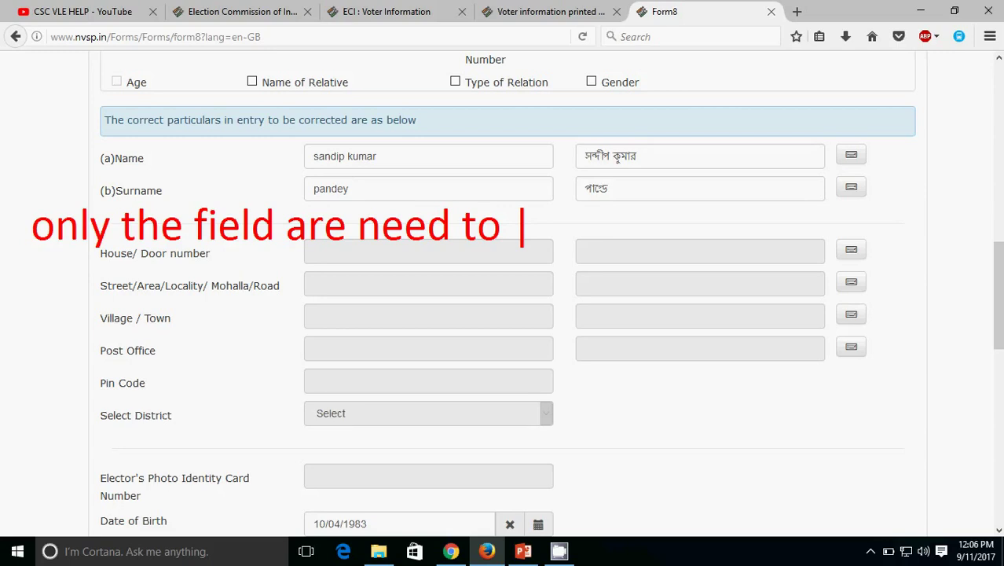
{"action": "type", "text": "correct"}
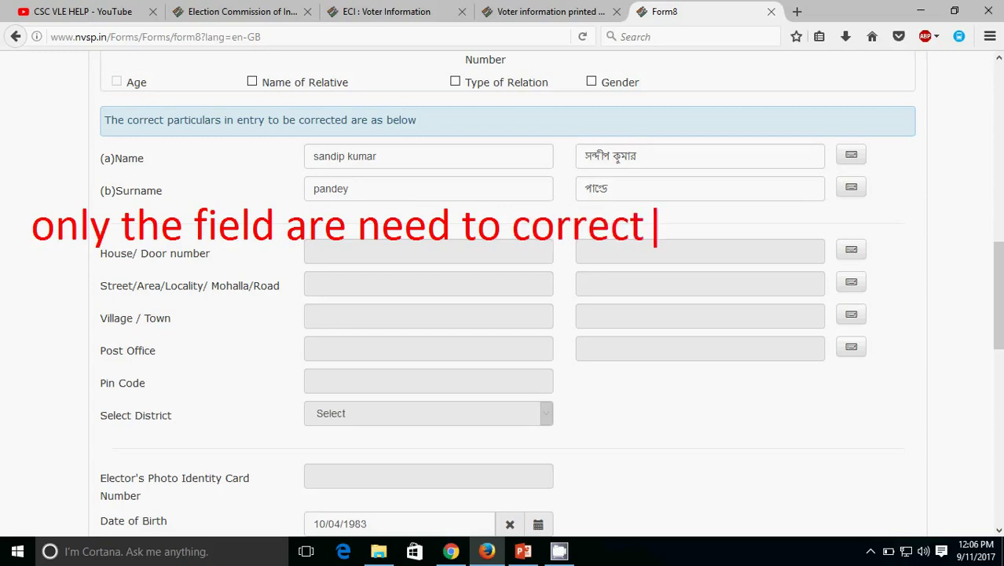
{"action": "type", "text": " are "}
{"action": "type", "text": "re"}
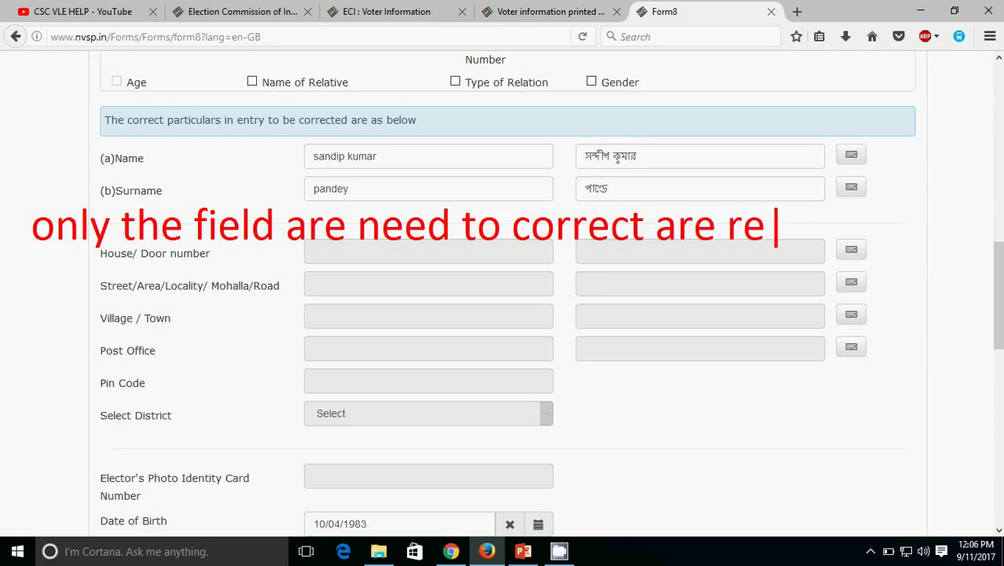
{"action": "type", "text": "quired "}
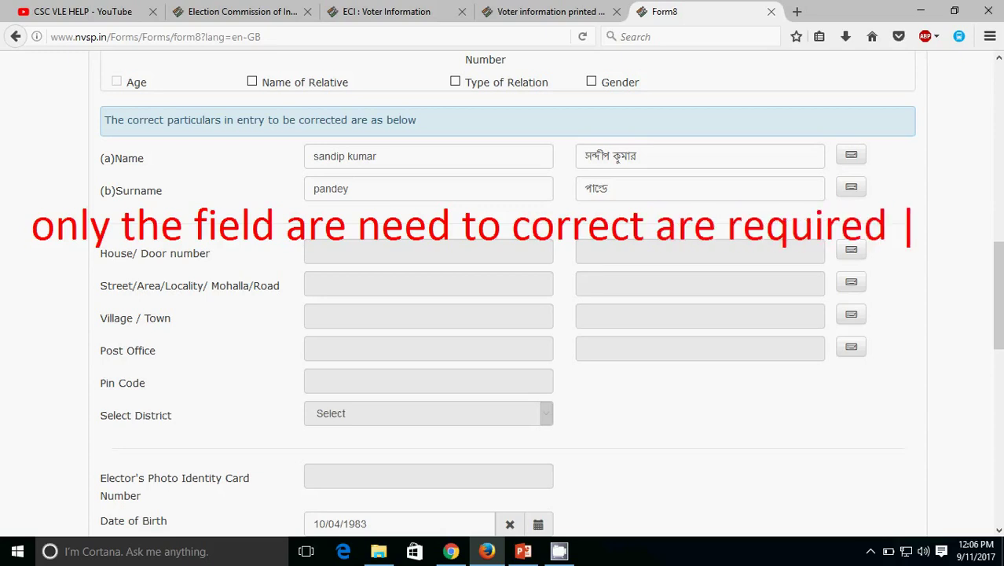
{"action": "type", "text": "to fill up"}
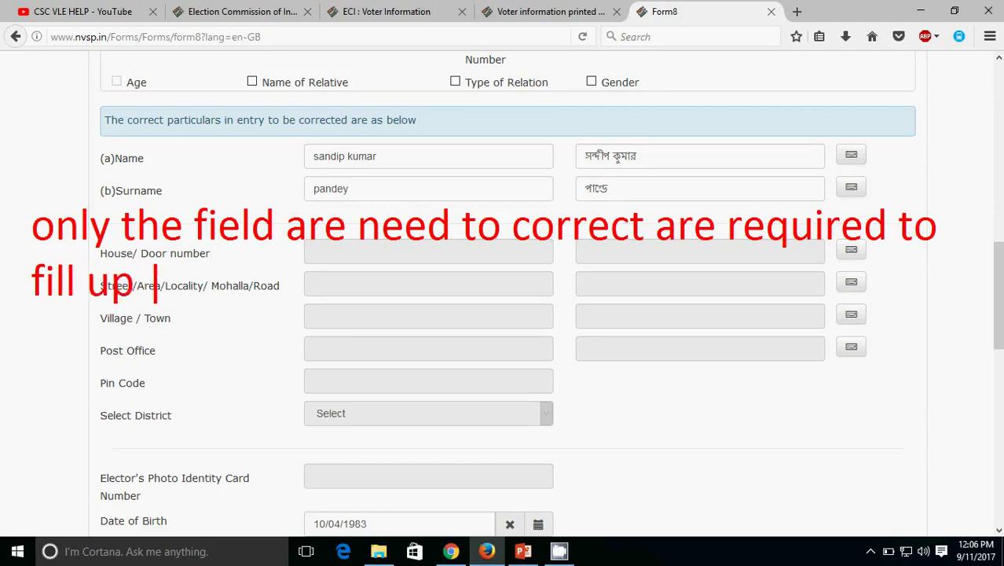
{"action": "type", "text": " and "}
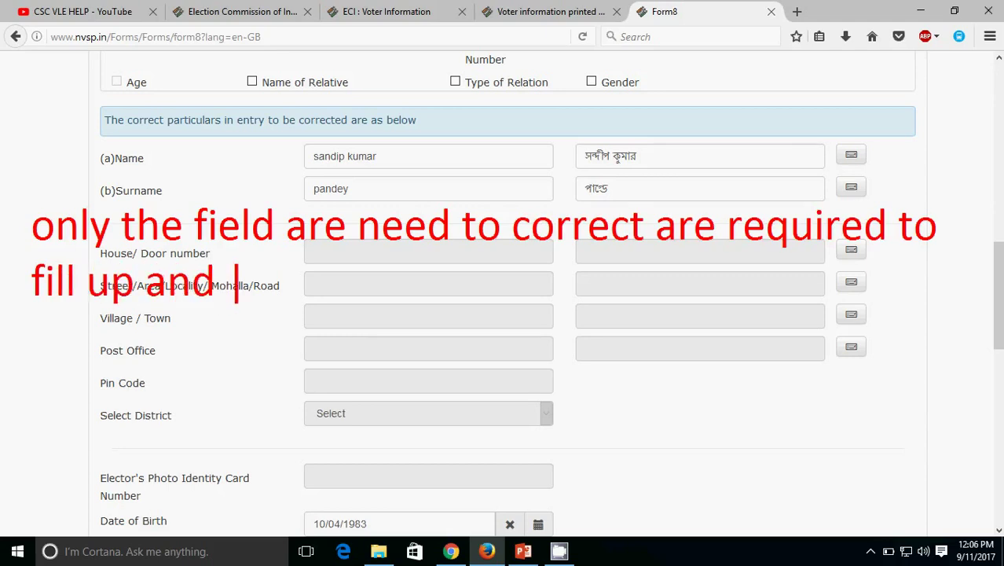
{"action": "type", "text": "rest are de"}
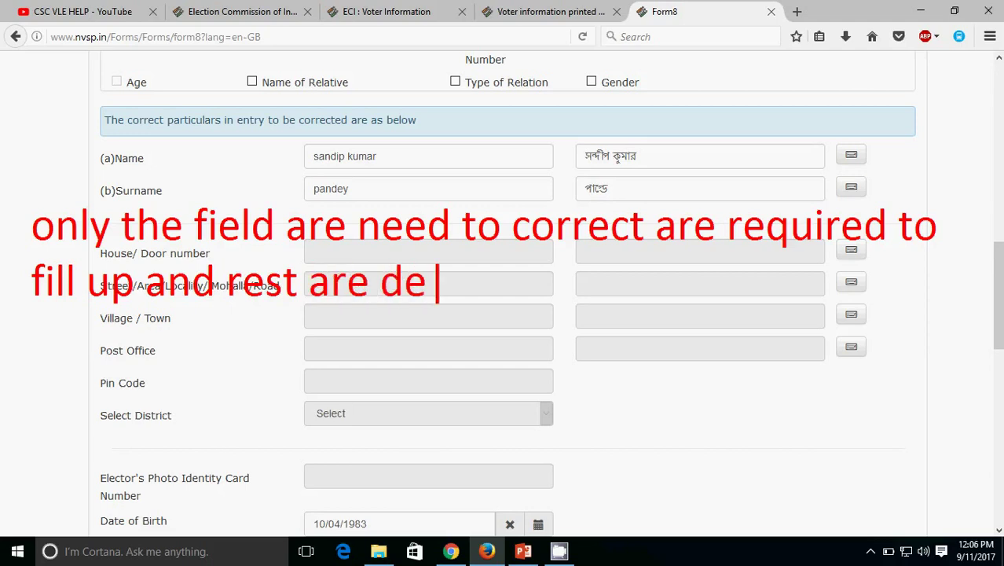
{"action": "type", "text": "s"}
{"action": "key", "text": "BackSpace"}
{"action": "key", "text": "BackSpace"}
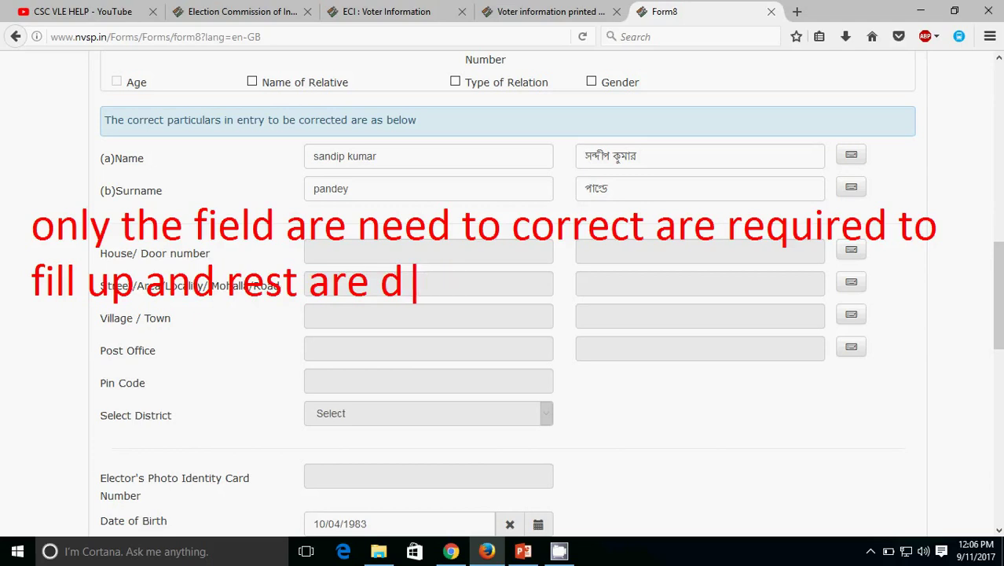
{"action": "type", "text": "ed"}
{"action": "key", "text": "BackSpace"}
{"action": "type", "text": "seab"}
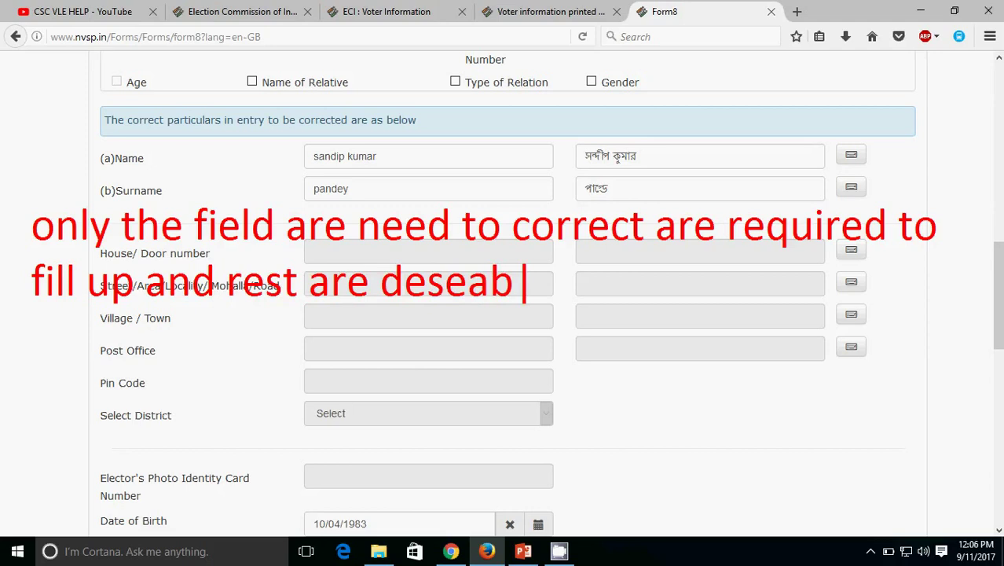
{"action": "key", "text": "BackSpace"}
{"action": "key", "text": "BackSpace"}
{"action": "key", "text": "BackSpace"}
{"action": "key", "text": "BackSpace"}
{"action": "key", "text": "BackSpace"}
{"action": "key", "text": "BackSpace"}
{"action": "type", "text": "....blankl"}
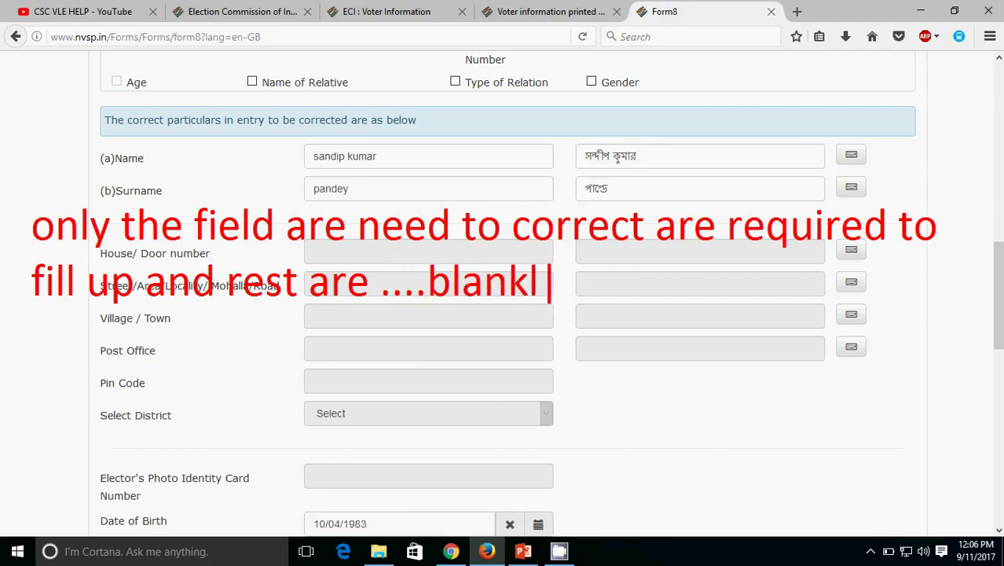
{"action": "key", "text": "BackSpace"}
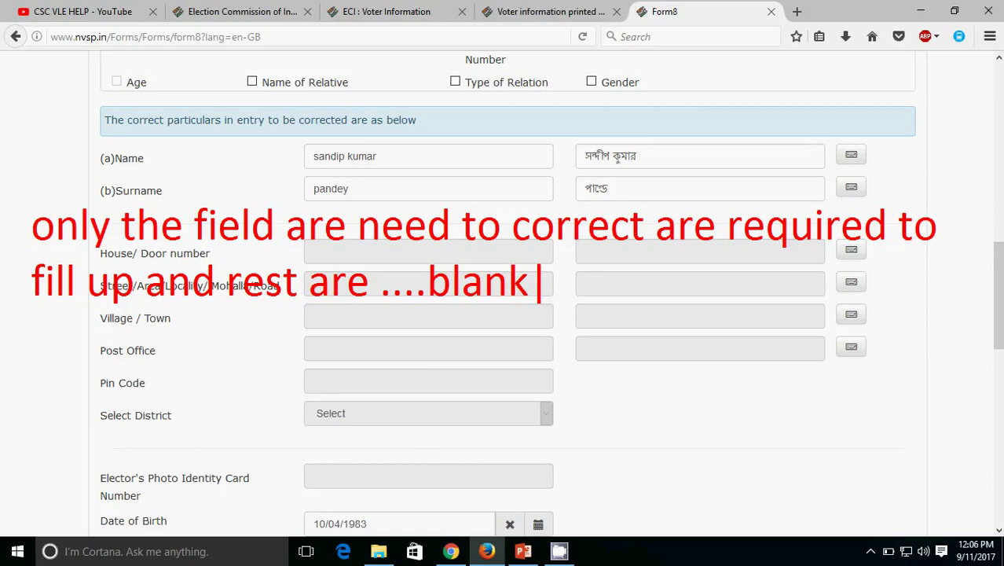
{"action": "key", "text": "Escape"}
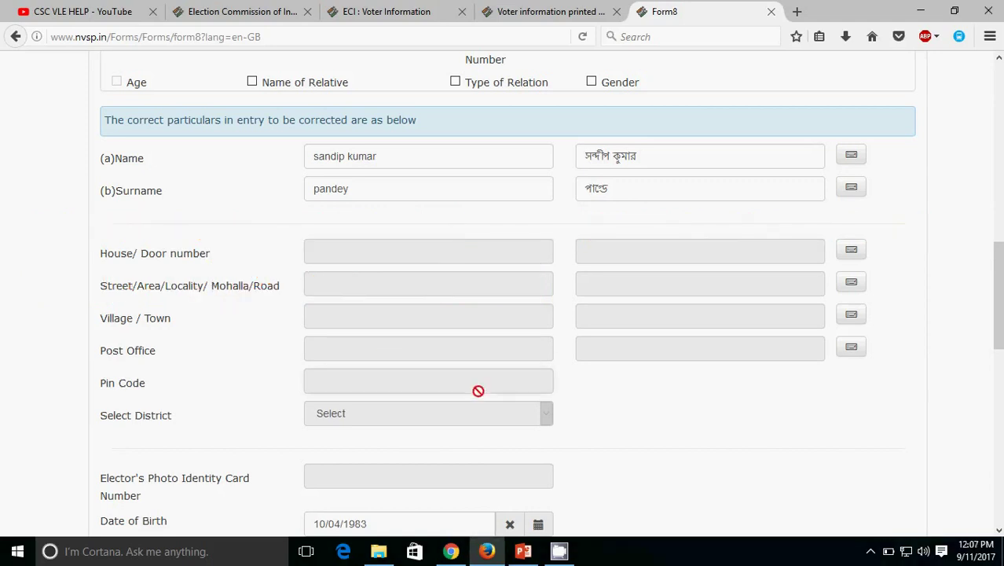
Step: Upload PhotoImage.jpg as the applicant's photograph
{"action": "scroll", "coordinate": [503, 299], "scroll_direction": "down", "scroll_amount": 9}
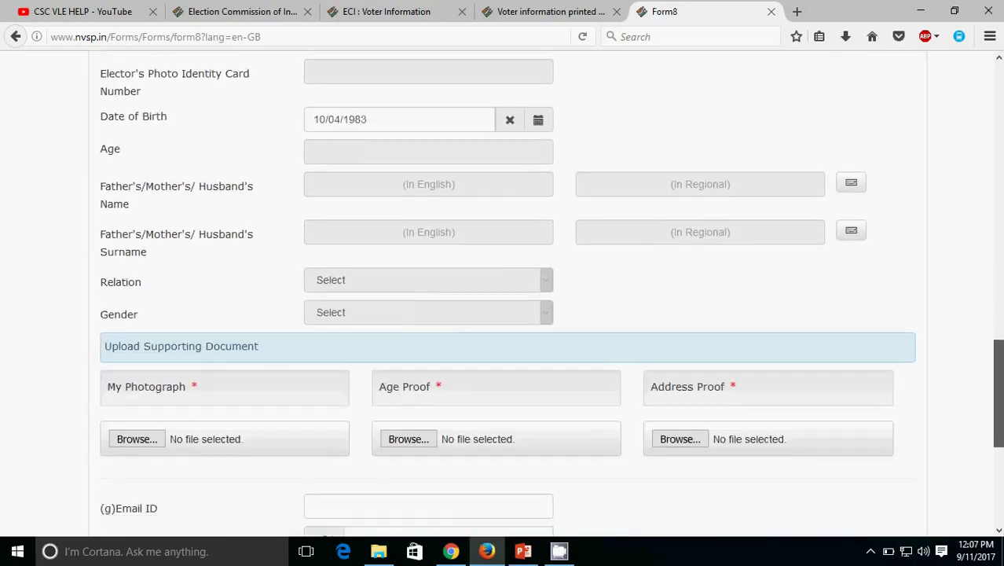
{"action": "scroll", "coordinate": [161, 151], "scroll_direction": "down", "scroll_amount": 7}
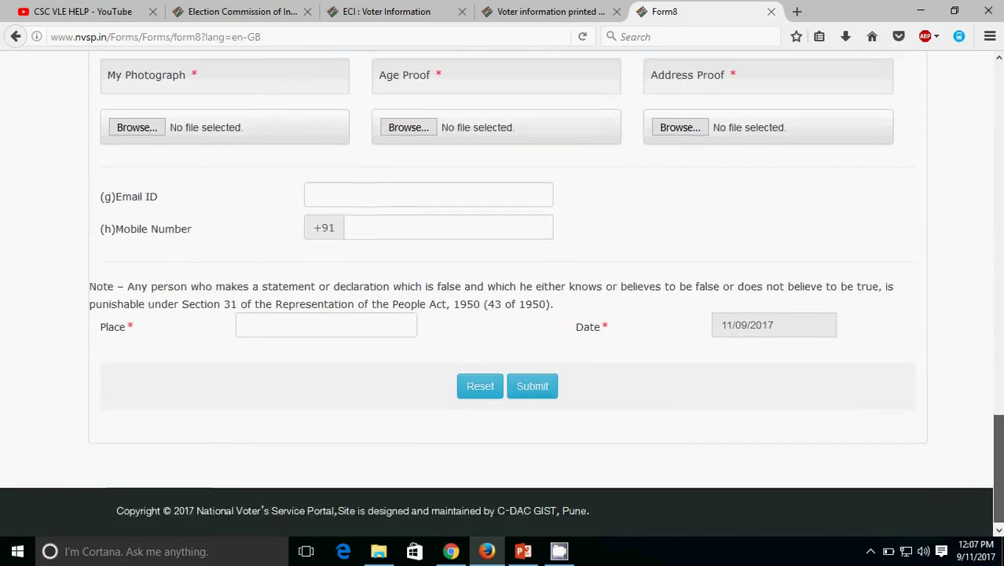
{"action": "left_click", "coordinate": [154, 129]}
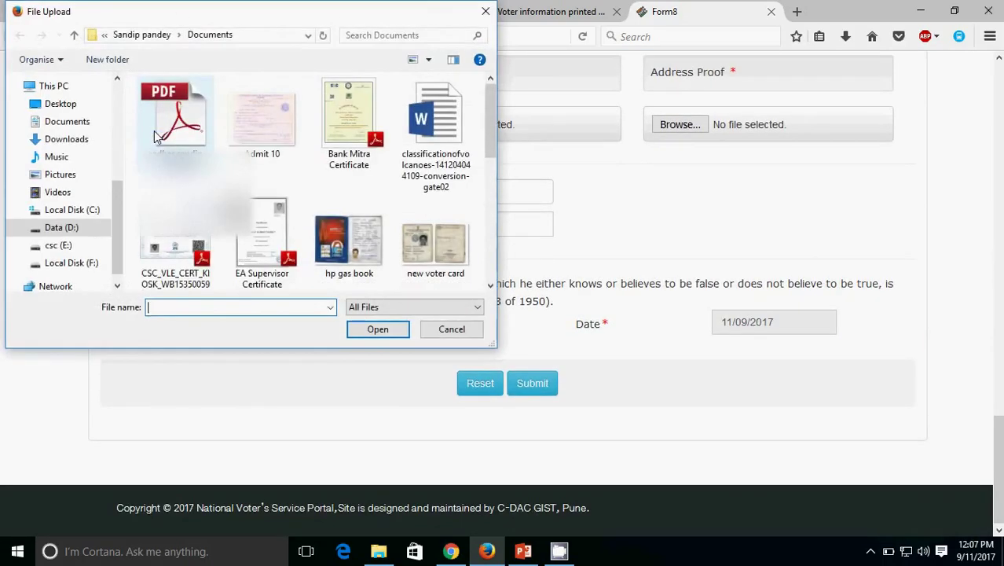
{"action": "left_click_drag", "start_coordinate": [492, 125], "coordinate": [493, 178]}
{"action": "double_click", "coordinate": [181, 176]}
Step: Attach the PAN card scan as age proof and the new voter card image as address proof
{"action": "left_click", "coordinate": [429, 129]}
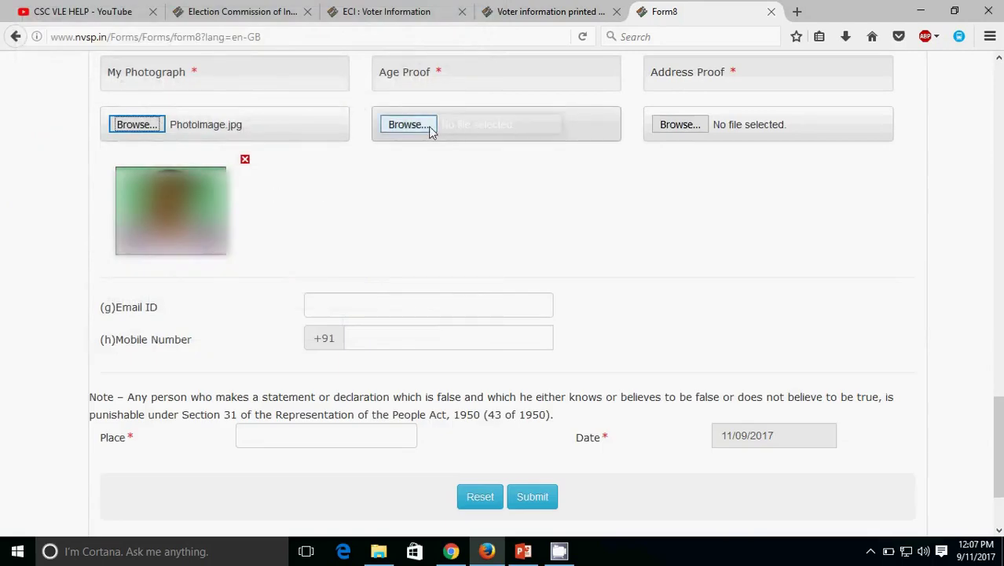
{"action": "left_click", "coordinate": [488, 208]}
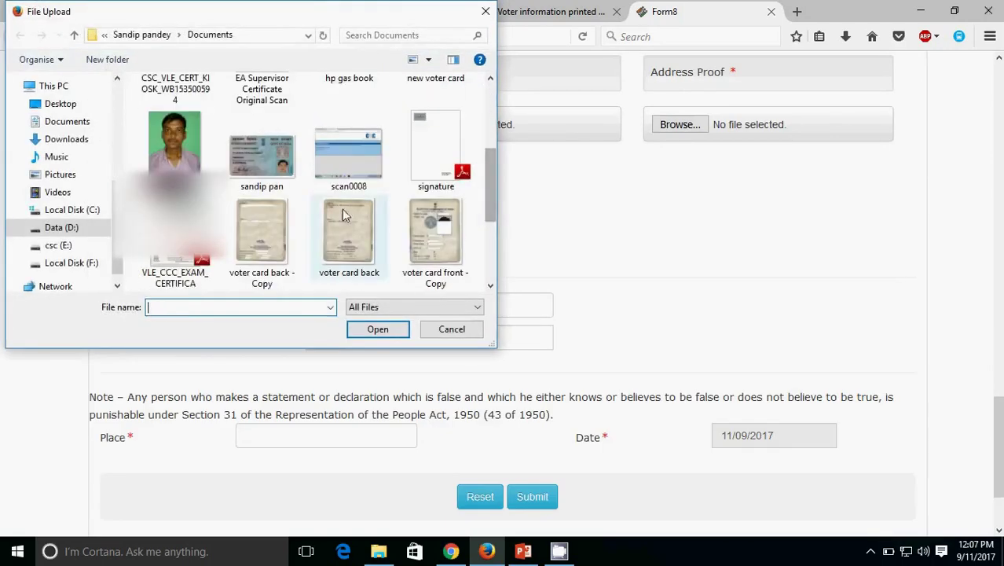
{"action": "double_click", "coordinate": [272, 185]}
{"action": "left_click", "coordinate": [682, 126]}
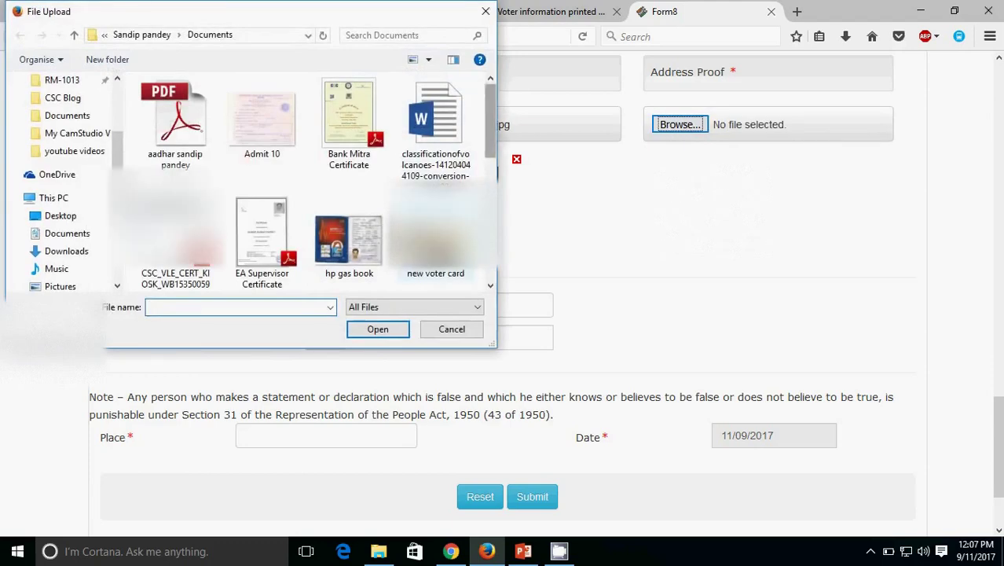
{"action": "double_click", "coordinate": [433, 250]}
Step: Draw callouts around the three uploaded document previews
{"action": "scroll", "coordinate": [998, 454], "scroll_direction": "up", "scroll_amount": 3}
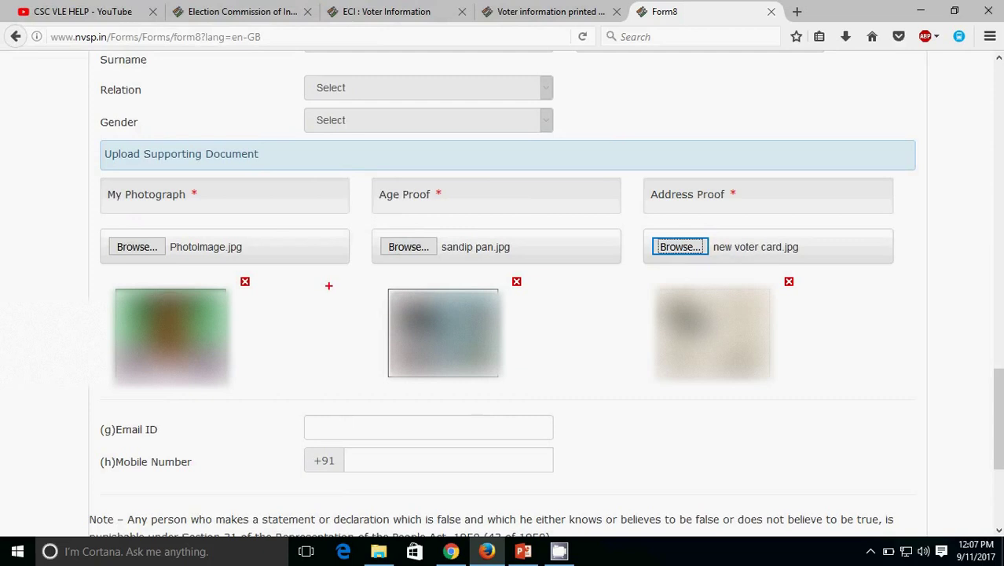
{"action": "mouse_move", "coordinate": [67, 174]}
{"action": "left_mouse_down"}
{"action": "mouse_move", "coordinate": [105, 325]}
{"action": "mouse_move", "coordinate": [337, 444]}
{"action": "mouse_move", "coordinate": [353, 392]}
{"action": "left_mouse_up"}
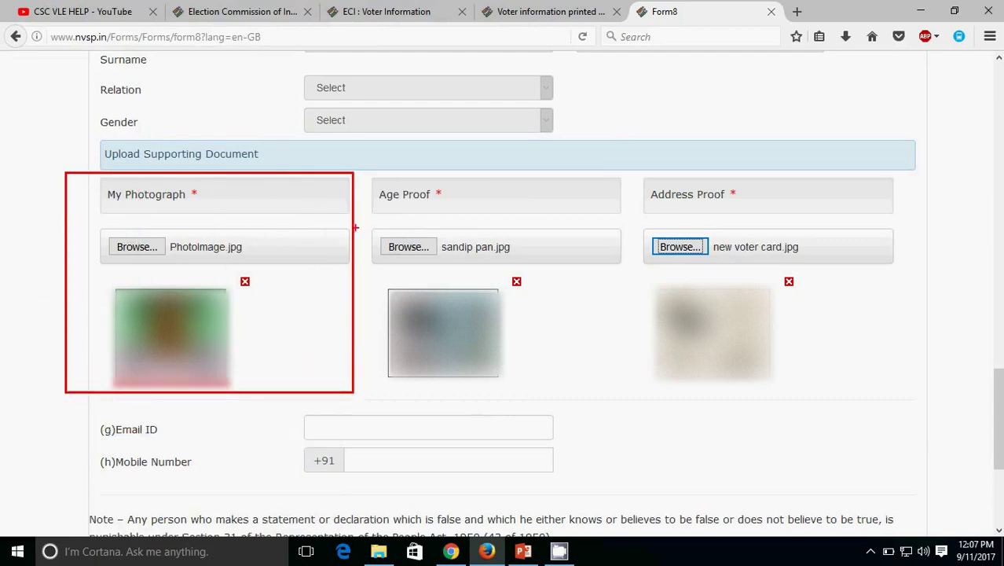
{"action": "mouse_move", "coordinate": [365, 170]}
{"action": "left_mouse_down"}
{"action": "mouse_move", "coordinate": [415, 303]}
{"action": "mouse_move", "coordinate": [591, 410]}
{"action": "mouse_move", "coordinate": [632, 406]}
{"action": "left_mouse_up"}
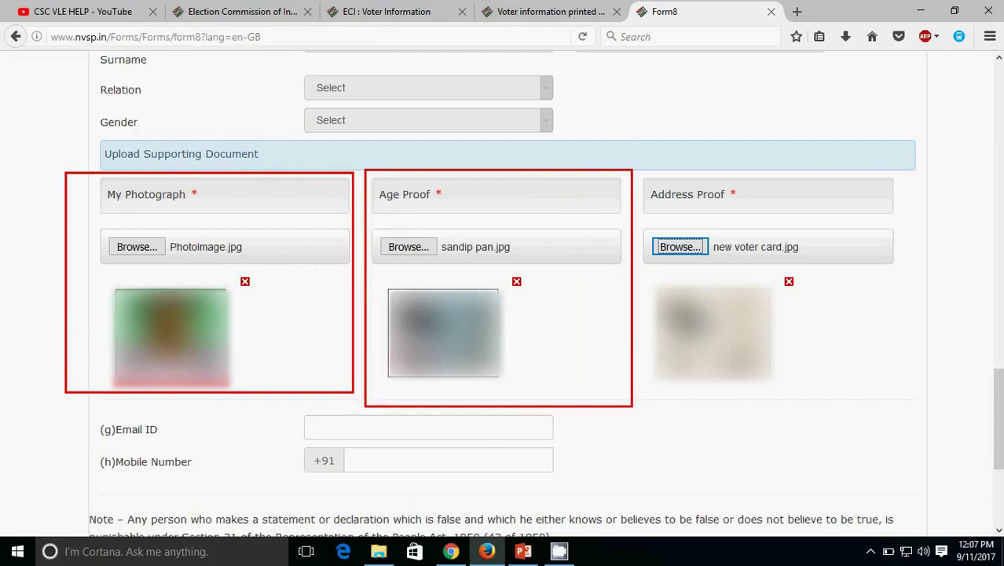
{"action": "mouse_move", "coordinate": [639, 166]}
{"action": "left_mouse_down"}
{"action": "mouse_move", "coordinate": [679, 302]}
{"action": "mouse_move", "coordinate": [824, 406]}
{"action": "mouse_move", "coordinate": [925, 401]}
{"action": "left_mouse_up"}
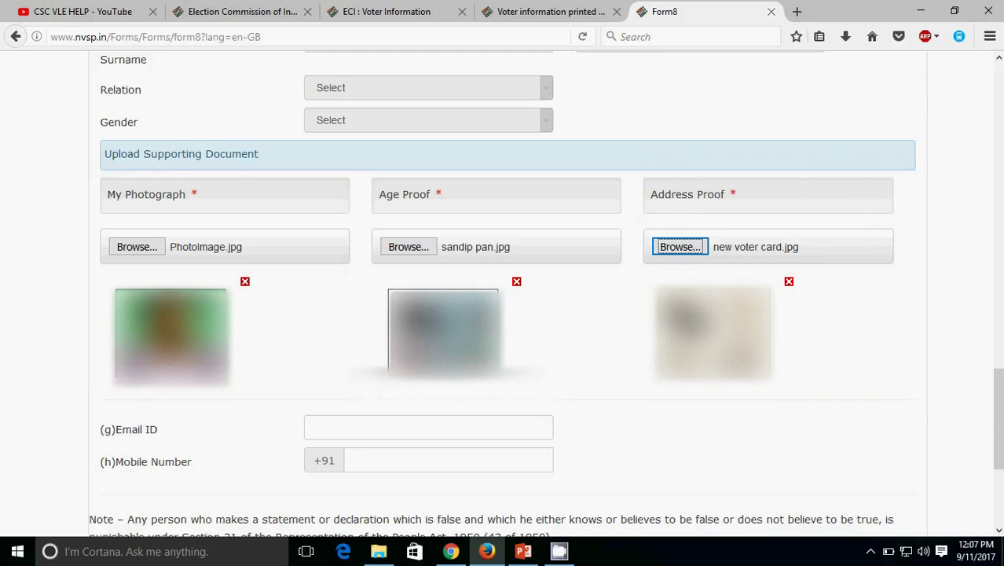
Step: Fill in the applicant's e-mail ID and mobile number
{"action": "scroll", "coordinate": [1000, 391], "scroll_direction": "down", "scroll_amount": 5}
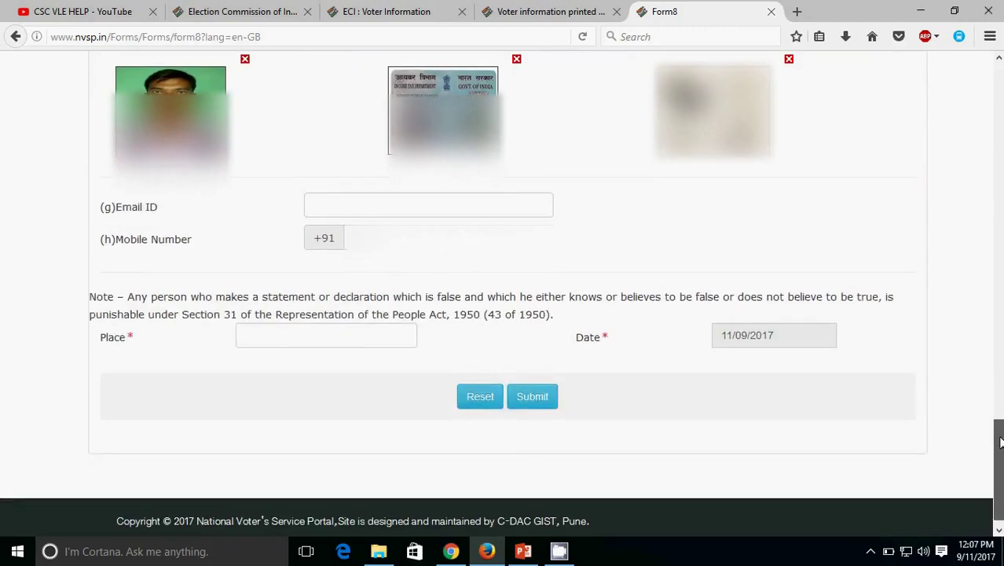
{"action": "left_click", "coordinate": [442, 207]}
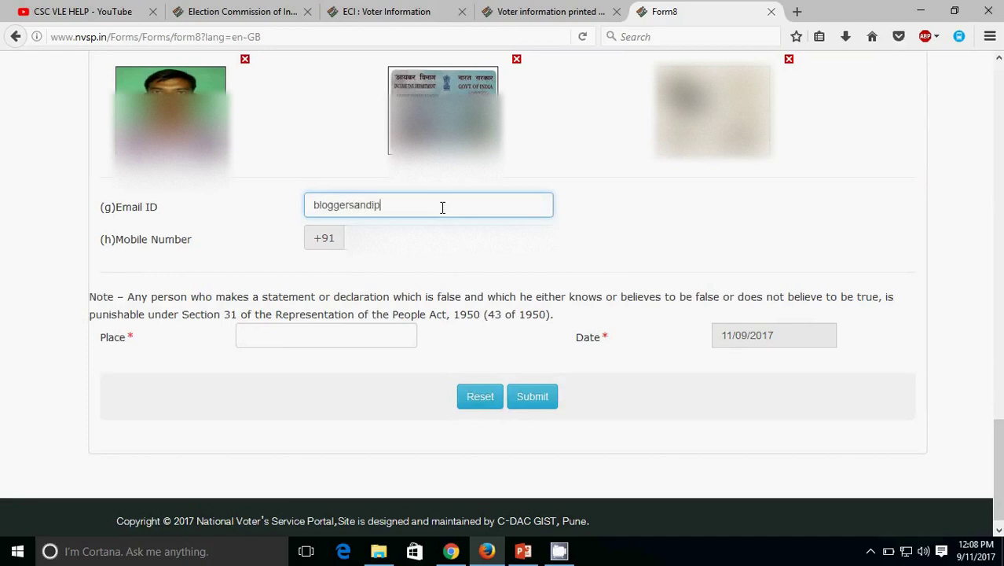
{"action": "key", "text": "Tab"}
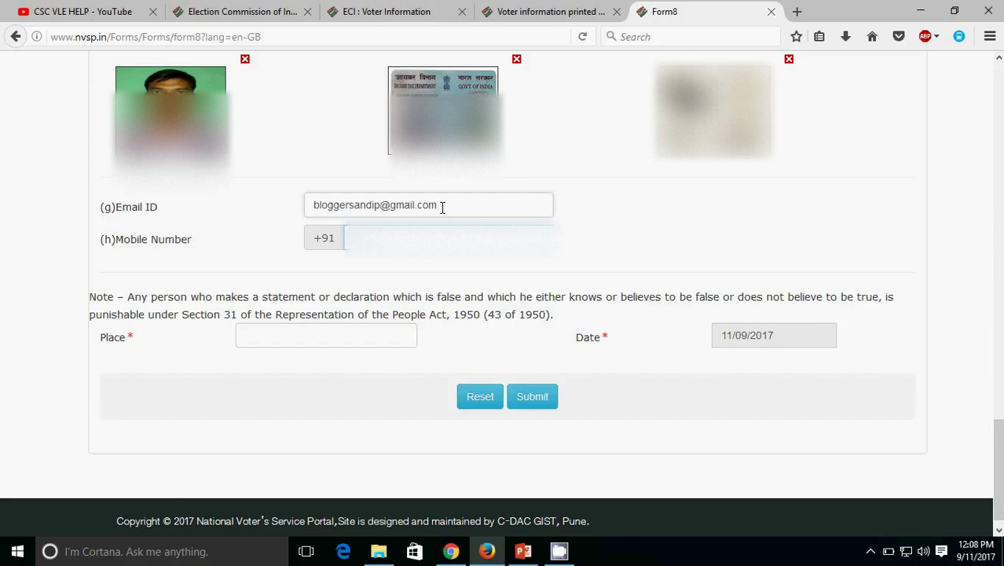
{"action": "type", "text": "98765432"}
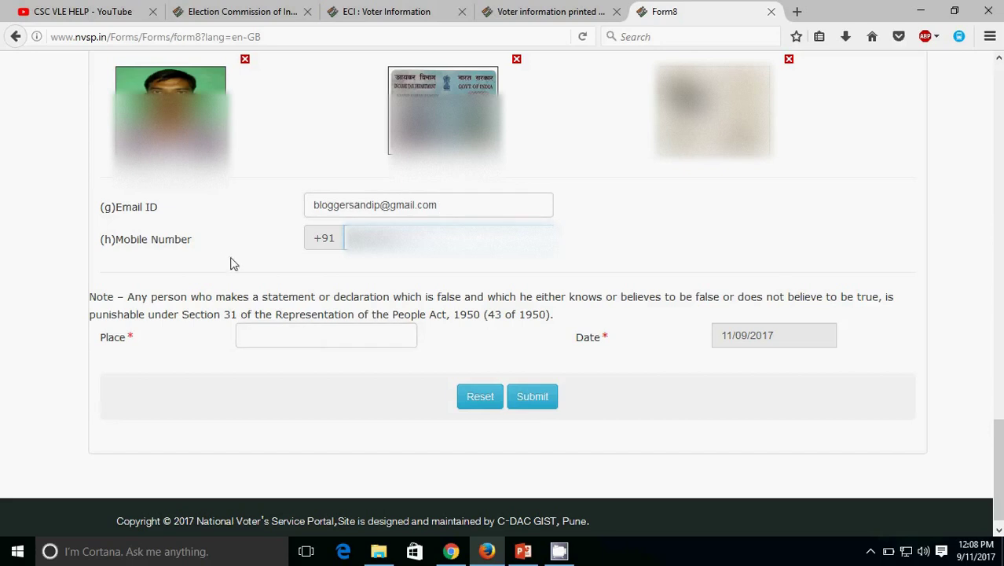
Step: Enter Bansberia as the place of declaration and submit Form 8
{"action": "left_click", "coordinate": [286, 337]}
{"action": "type", "text": "Bansber"}
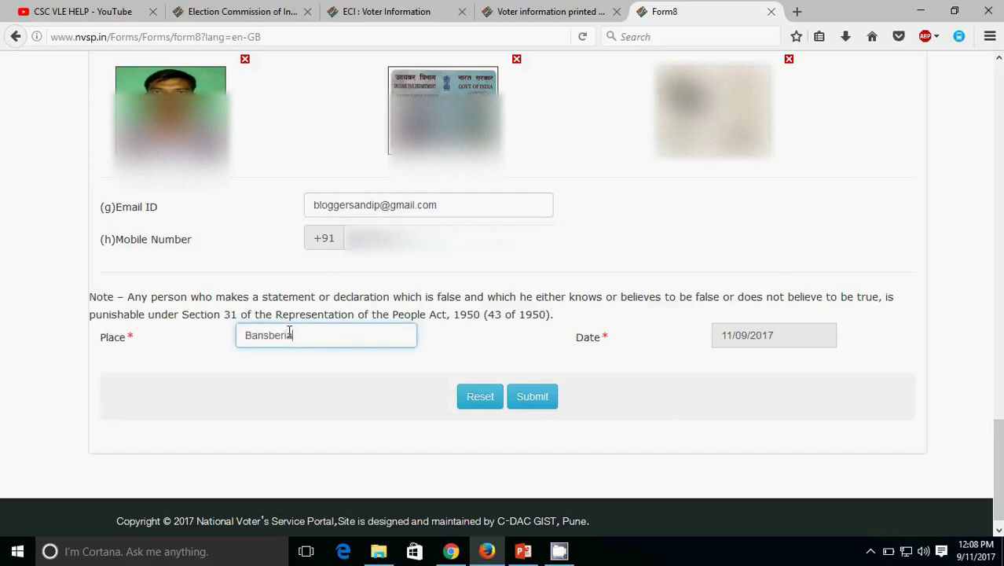
{"action": "type", "text": "ia"}
{"action": "mouse_move", "coordinate": [497, 365]}
{"action": "left_mouse_down"}
{"action": "mouse_move", "coordinate": [613, 435]}
{"action": "mouse_move", "coordinate": [528, 403]}
{"action": "mouse_move", "coordinate": [497, 371]}
{"action": "left_mouse_up"}
{"action": "left_click", "coordinate": [530, 399]}
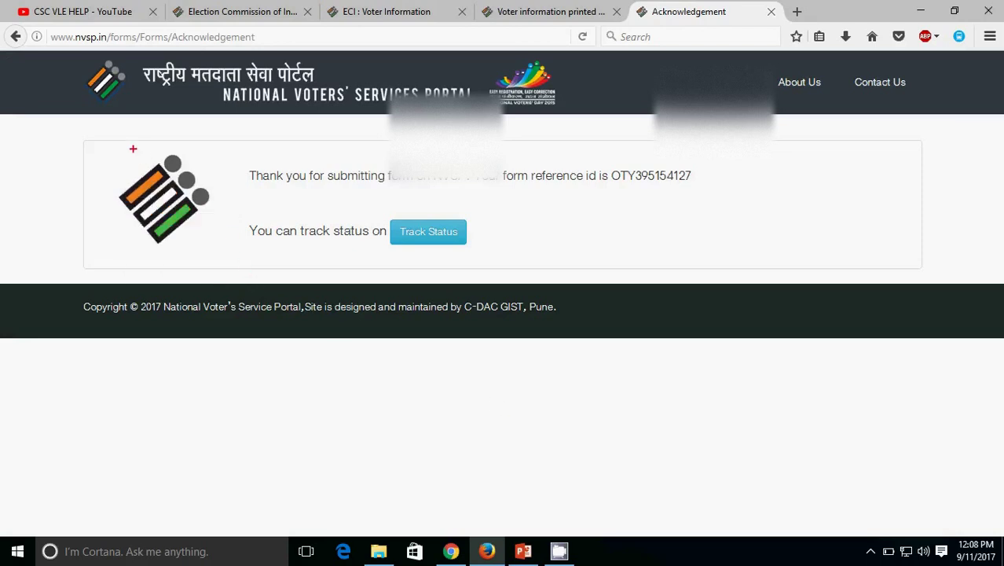
Step: Annotate the acknowledgement message and select the form reference ID for copying
{"action": "mouse_move", "coordinate": [71, 118]}
{"action": "left_mouse_down"}
{"action": "mouse_move", "coordinate": [100, 165]}
{"action": "mouse_move", "coordinate": [264, 295]}
{"action": "mouse_move", "coordinate": [437, 325]}
{"action": "mouse_move", "coordinate": [829, 277]}
{"action": "mouse_move", "coordinate": [962, 277]}
{"action": "mouse_move", "coordinate": [198, 169]}
{"action": "mouse_move", "coordinate": [84, 136]}
{"action": "left_mouse_up"}
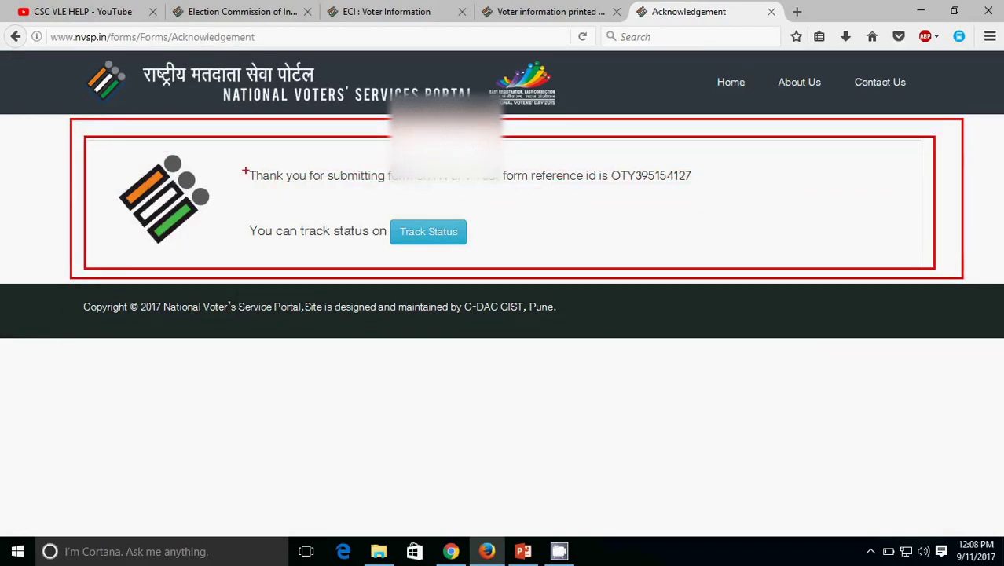
{"action": "mouse_move", "coordinate": [223, 152]}
{"action": "left_mouse_down"}
{"action": "mouse_move", "coordinate": [499, 196]}
{"action": "mouse_move", "coordinate": [713, 198]}
{"action": "left_mouse_up"}
{"action": "left_click_drag", "start_coordinate": [515, 256], "coordinate": [228, 204]}
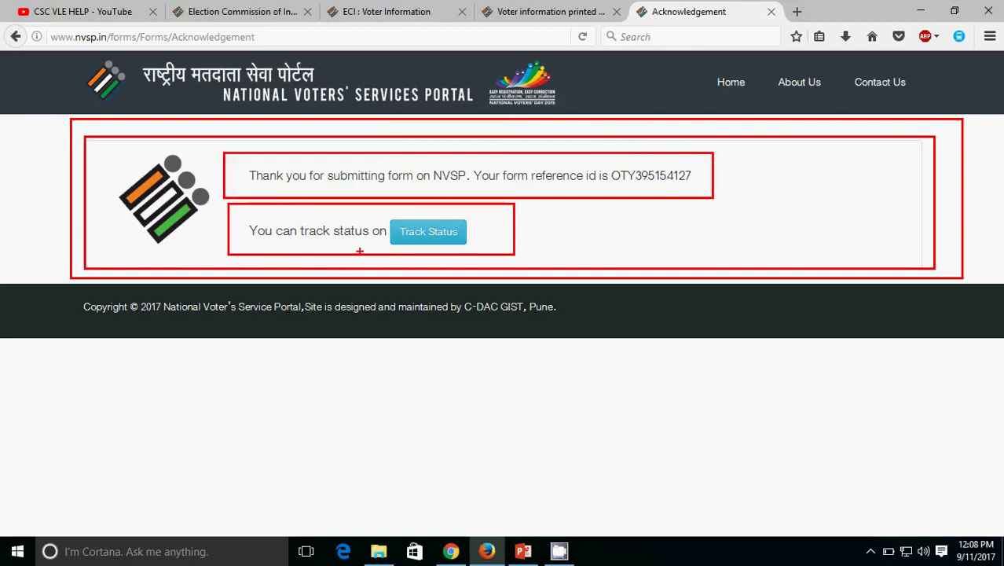
{"action": "key", "text": "Escape"}
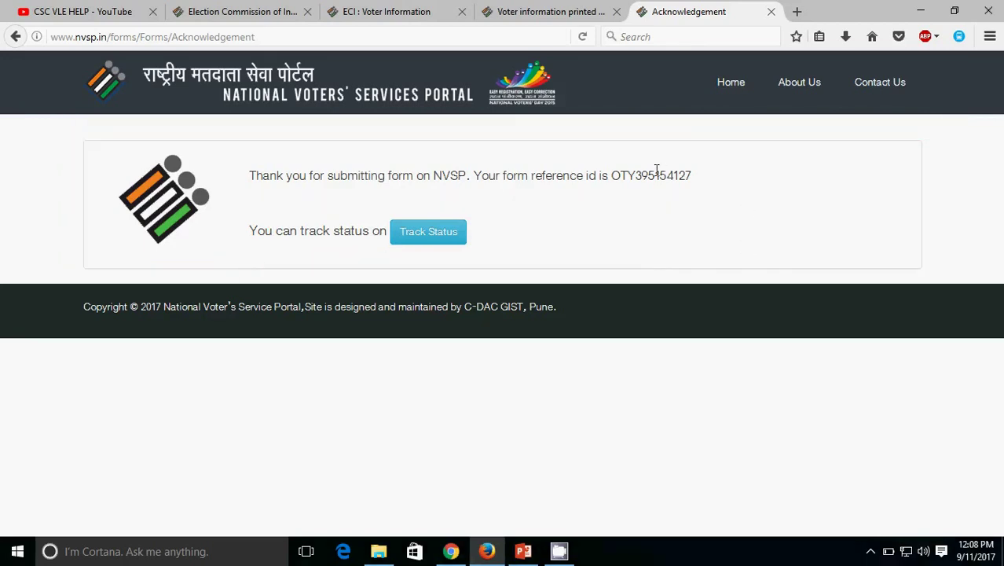
{"action": "double_click", "coordinate": [655, 176]}
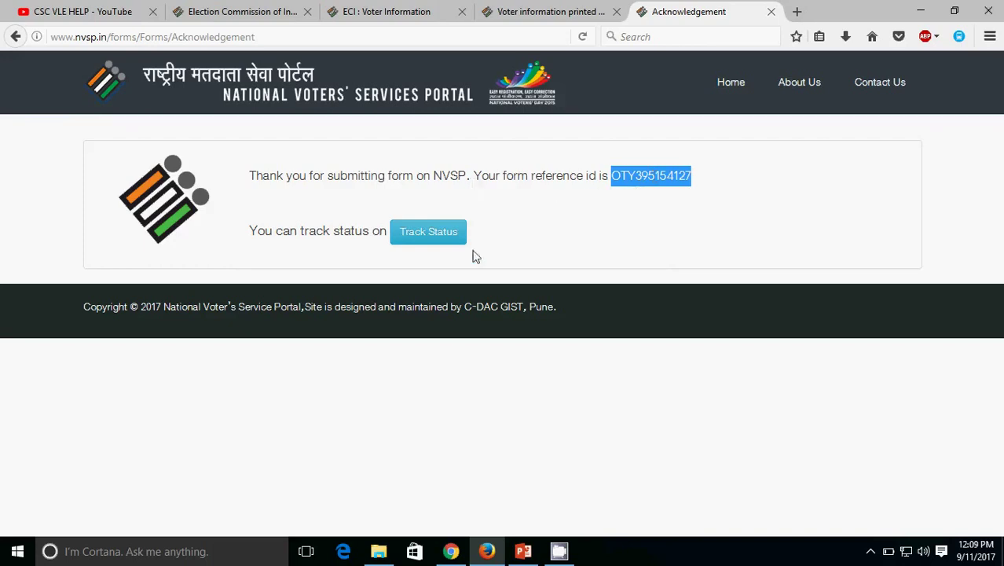
Step: Open the Online Application Status page and click into the reference ID box
{"action": "left_click", "coordinate": [442, 236]}
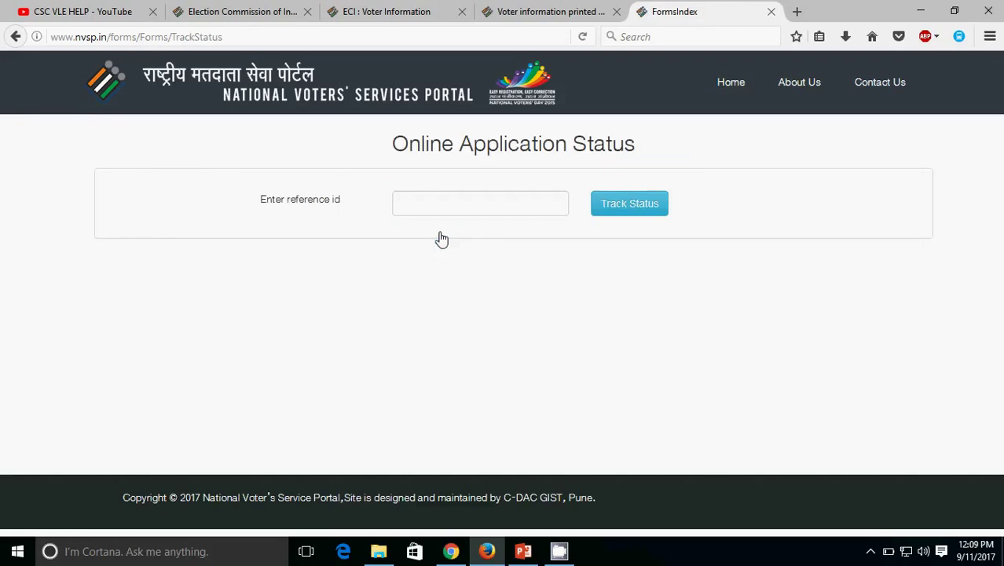
{"action": "left_click", "coordinate": [441, 206]}
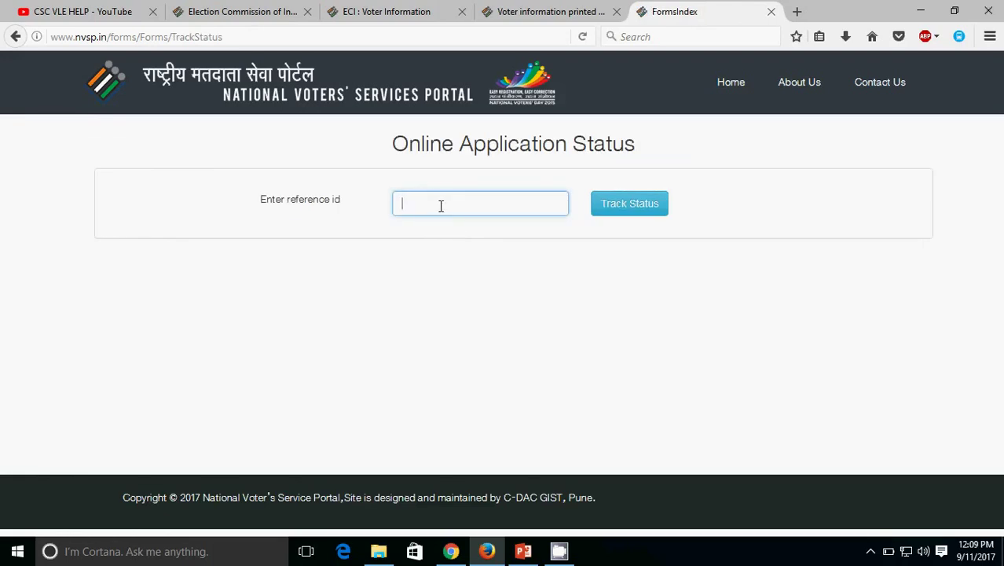
{"action": "left_click", "coordinate": [535, 9]}
{"action": "left_click", "coordinate": [664, 10]}
Step: Draw callouts around the reference ID entry area, then switch to the CSC VLE HELP YouTube channel
{"action": "mouse_move", "coordinate": [220, 169]}
{"action": "left_mouse_down"}
{"action": "mouse_move", "coordinate": [356, 235]}
{"action": "mouse_move", "coordinate": [578, 233]}
{"action": "left_mouse_up"}
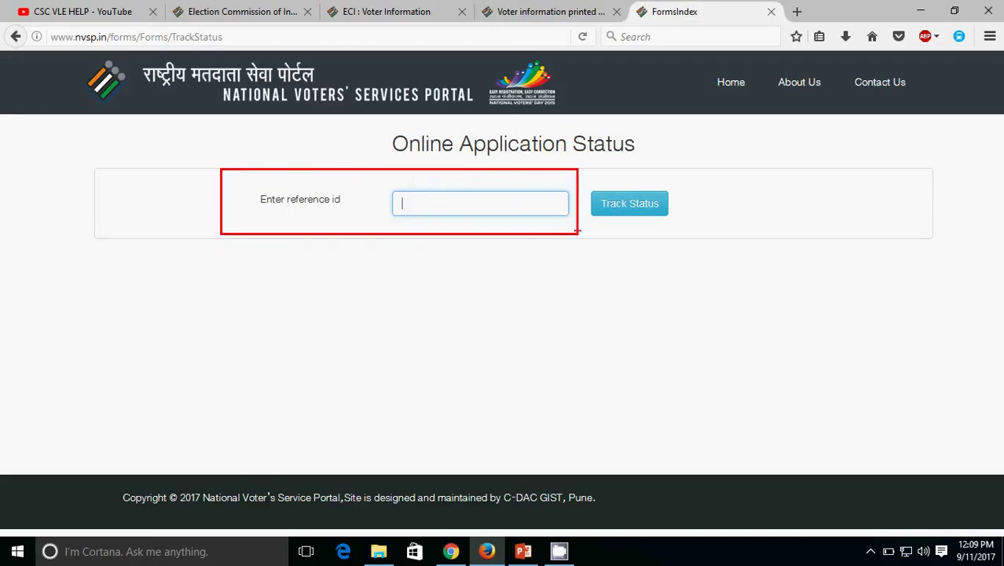
{"action": "mouse_move", "coordinate": [584, 173]}
{"action": "left_mouse_down"}
{"action": "mouse_move", "coordinate": [608, 226]}
{"action": "mouse_move", "coordinate": [690, 233]}
{"action": "left_mouse_up"}
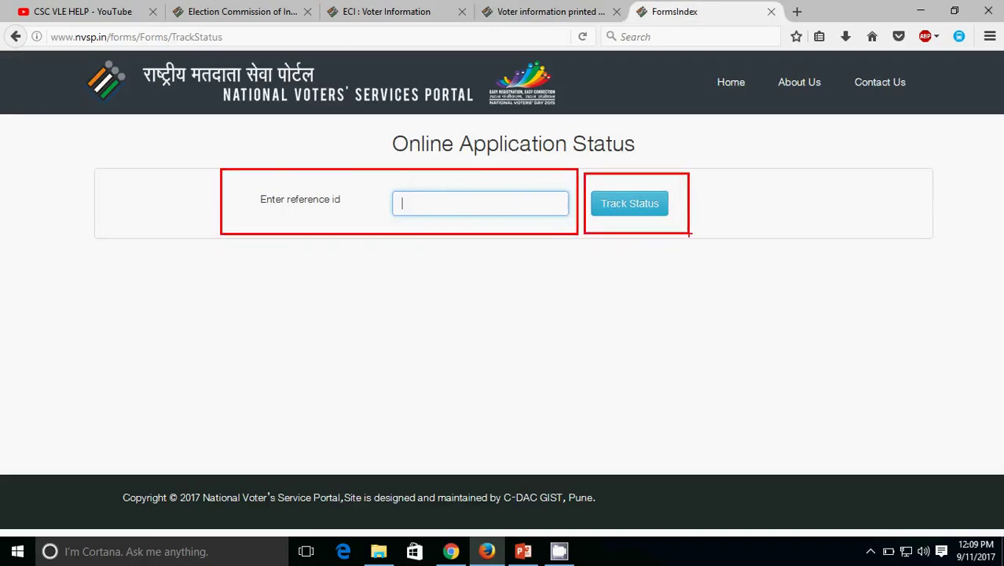
{"action": "key", "text": "Escape"}
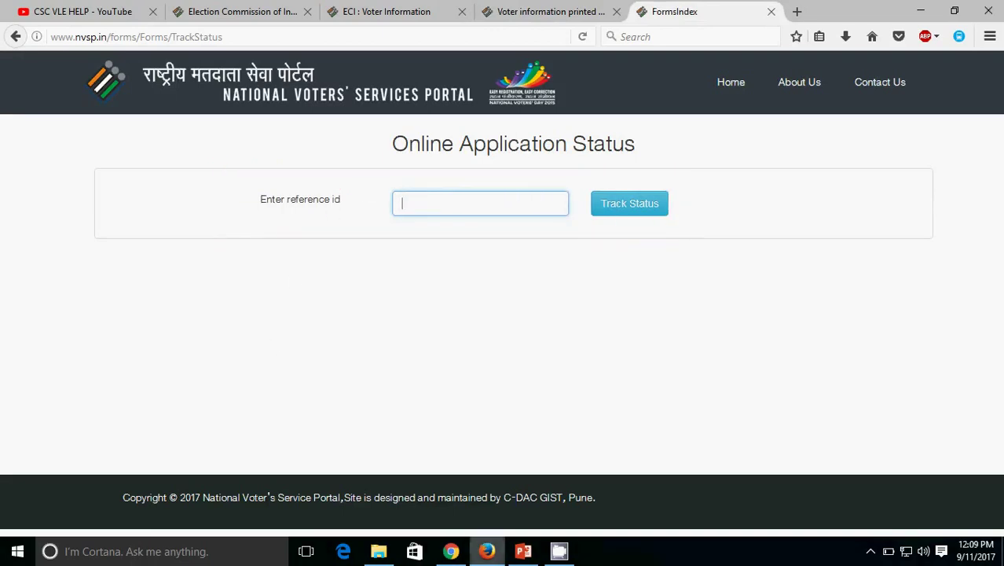
{"action": "left_click", "coordinate": [31, 11]}
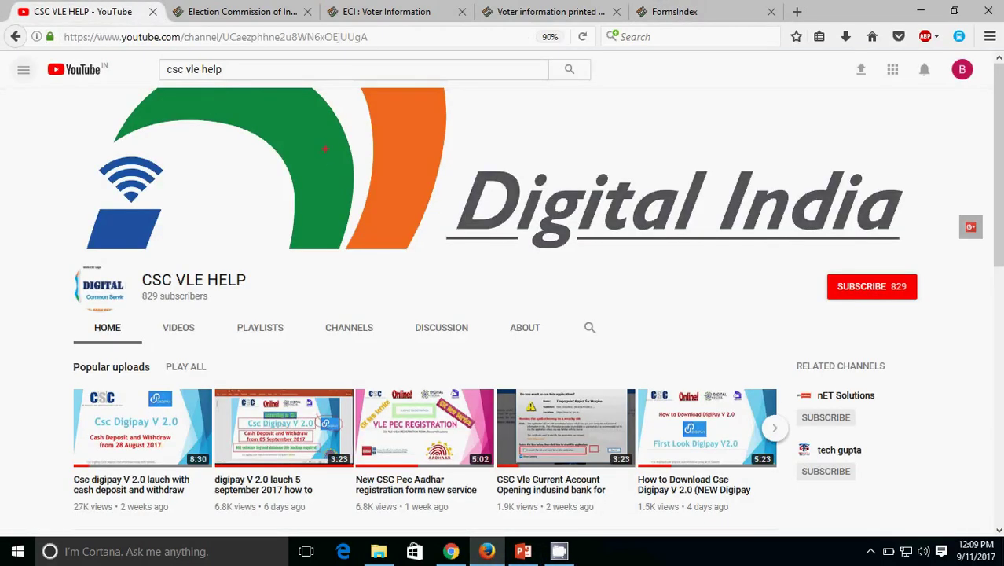
{"action": "mouse_move", "coordinate": [783, 253]}
{"action": "left_mouse_down"}
{"action": "mouse_move", "coordinate": [984, 313]}
{"action": "mouse_move", "coordinate": [810, 264]}
{"action": "left_mouse_up"}
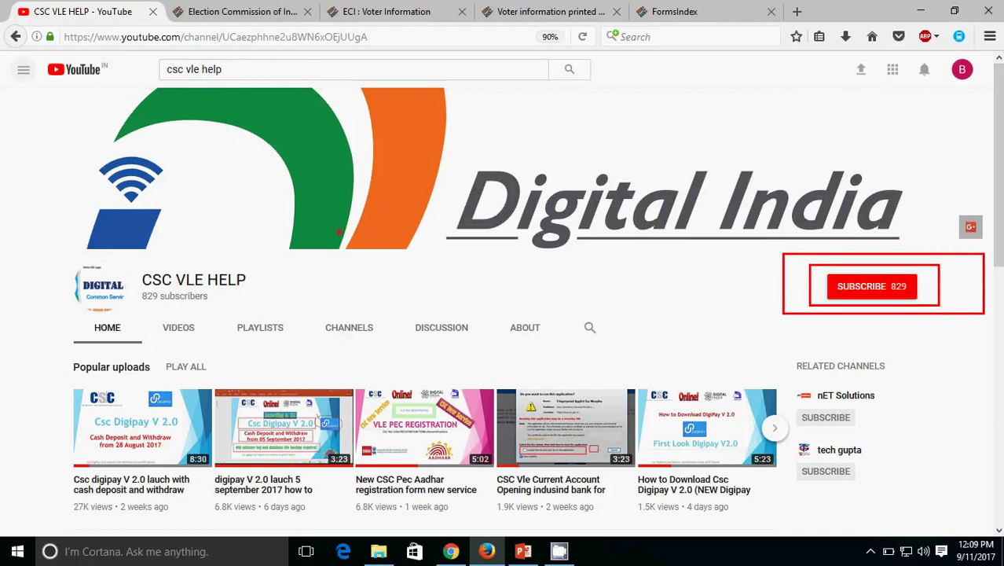
{"action": "type", "text": "th"}
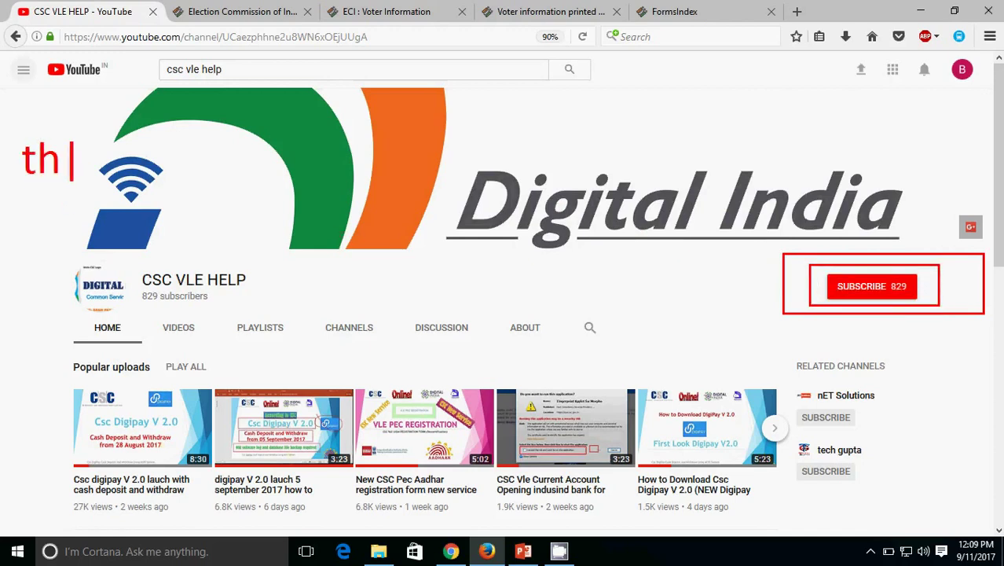
{"action": "type", "text": "ank you "}
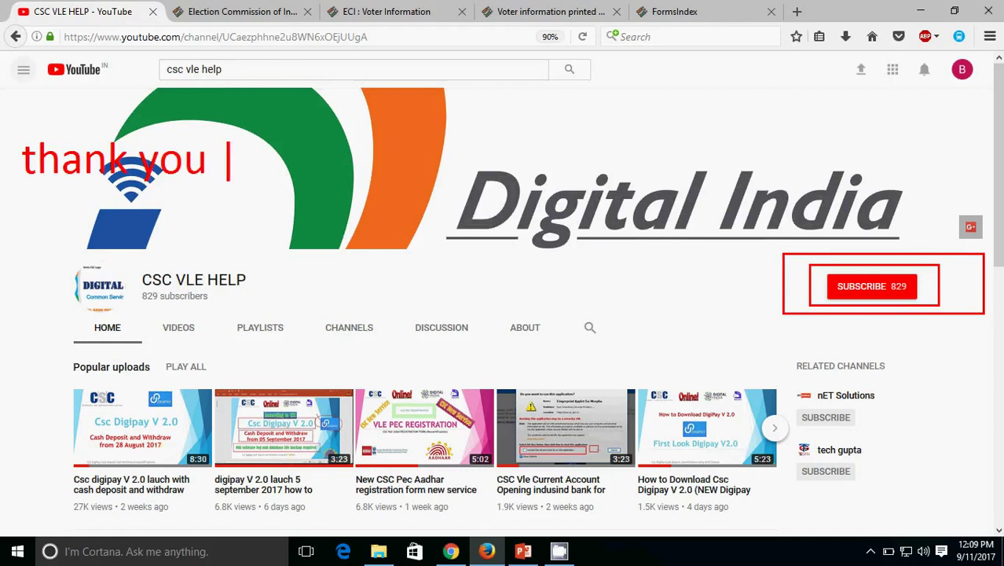
{"action": "type", "text": "for watc"}
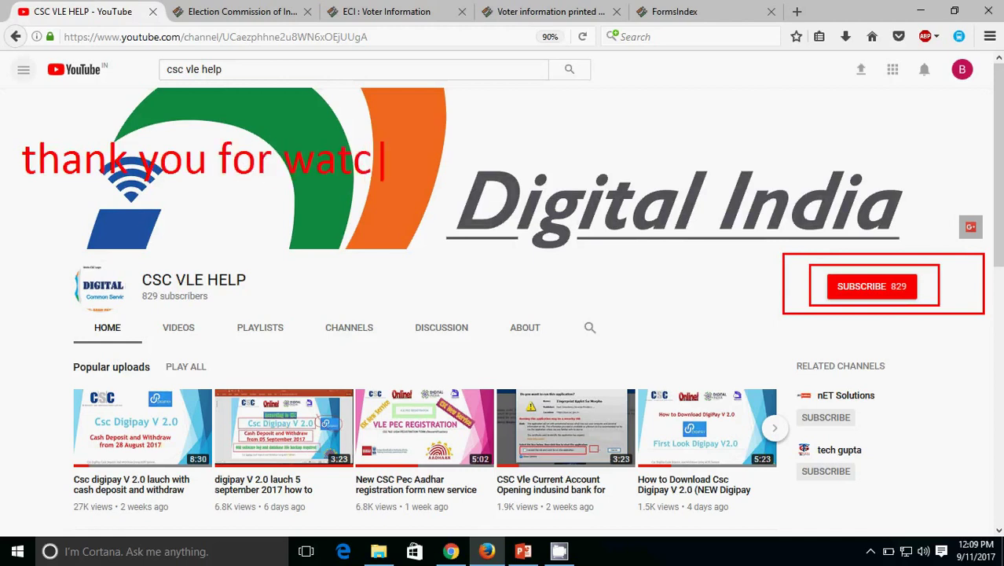
{"action": "type", "text": "hing ple"}
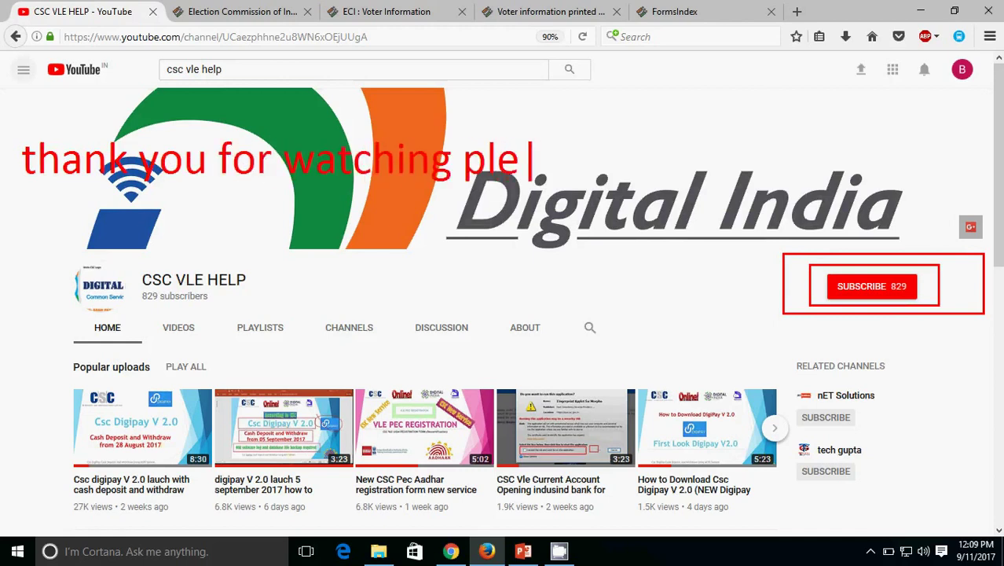
{"action": "type", "text": "ase like a"}
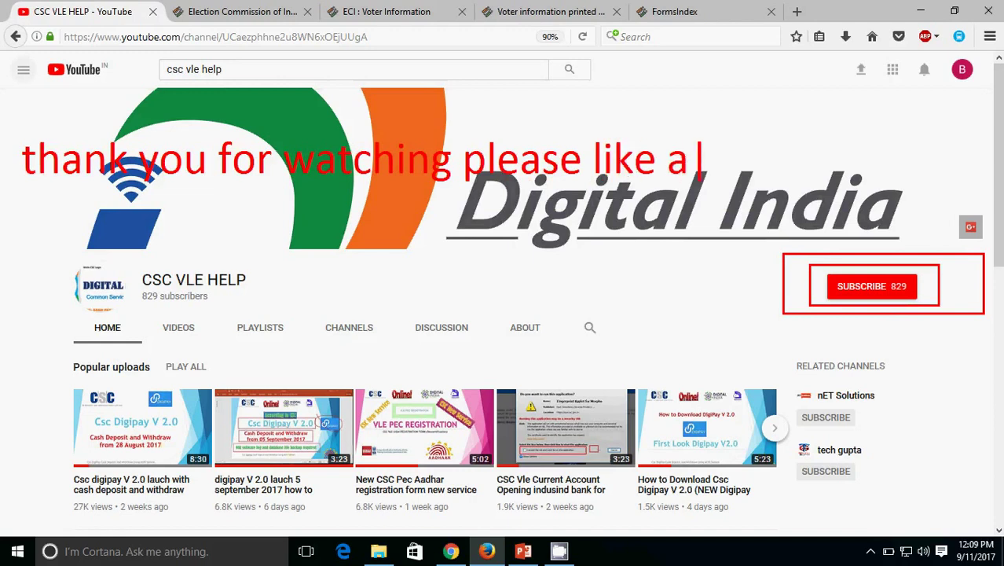
{"action": "type", "text": "nd subsc"}
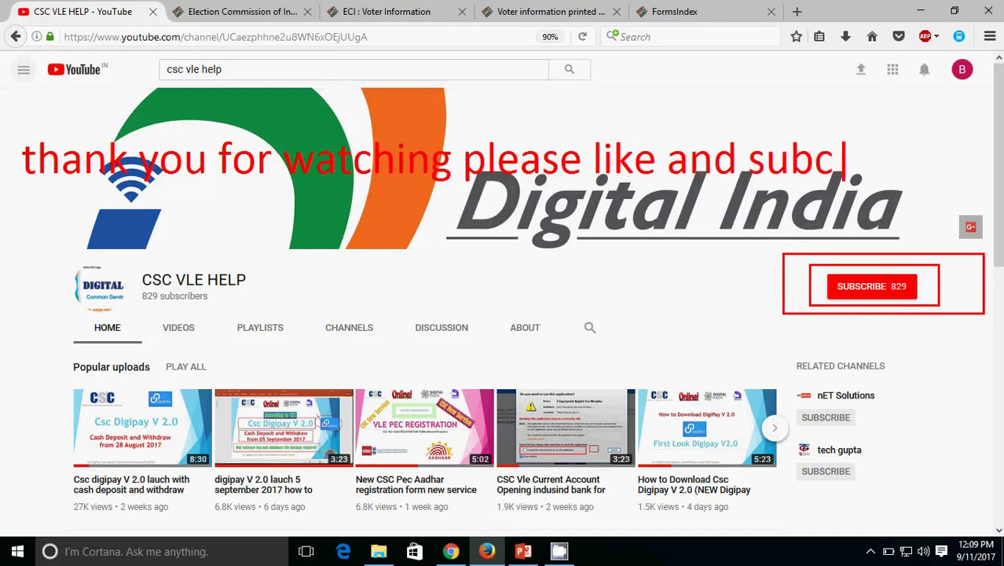
{"action": "key", "text": "BackSpace"}
{"action": "type", "text": "scr"}
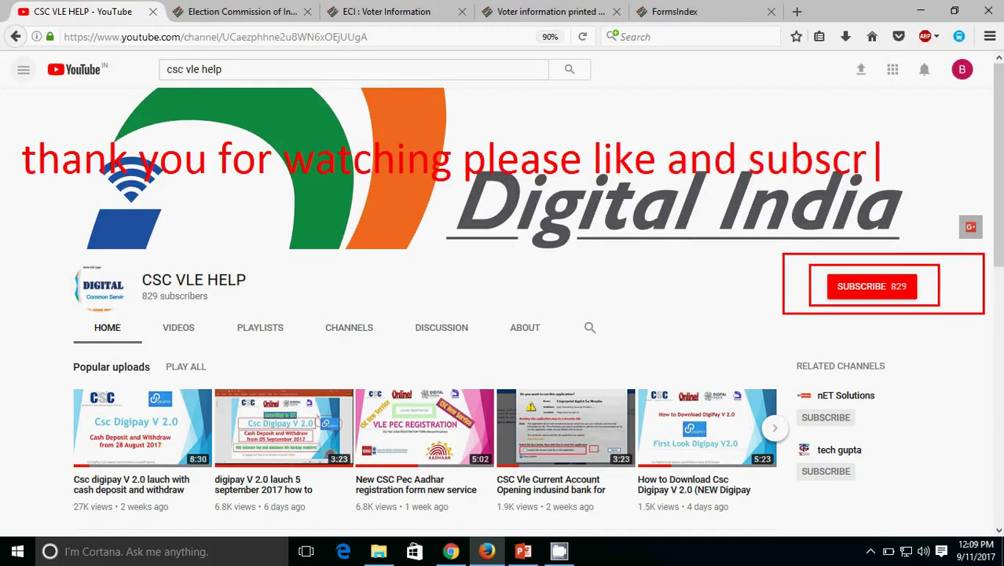
{"action": "type", "text": "ibe"}
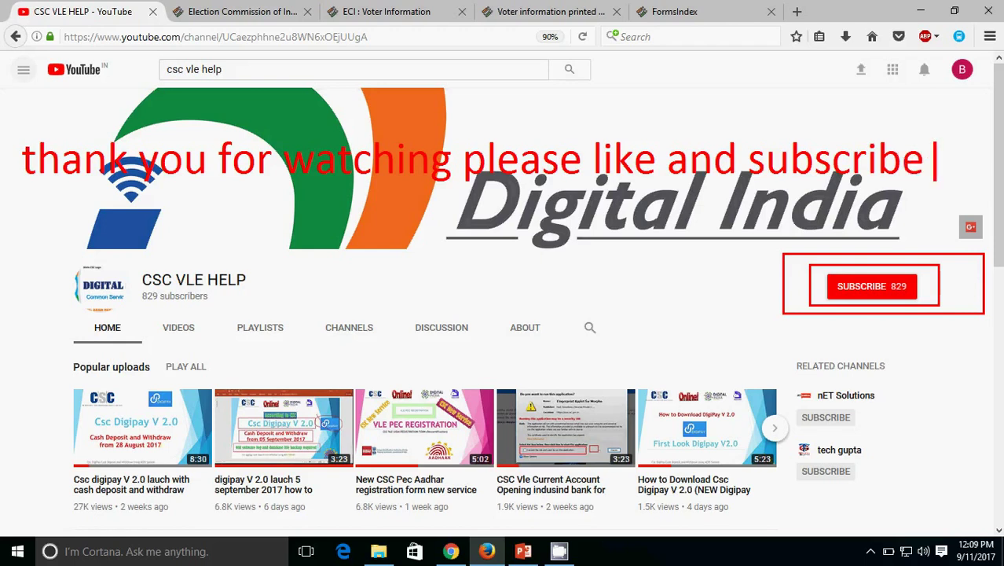